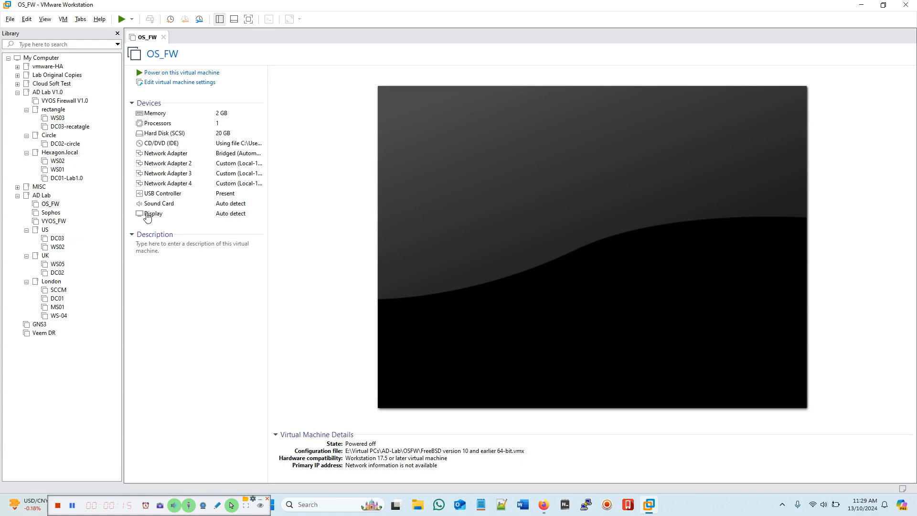
Step: Collapse the AD Lab folder in the Library tree to hide its virtual machines
left_click(17, 195)
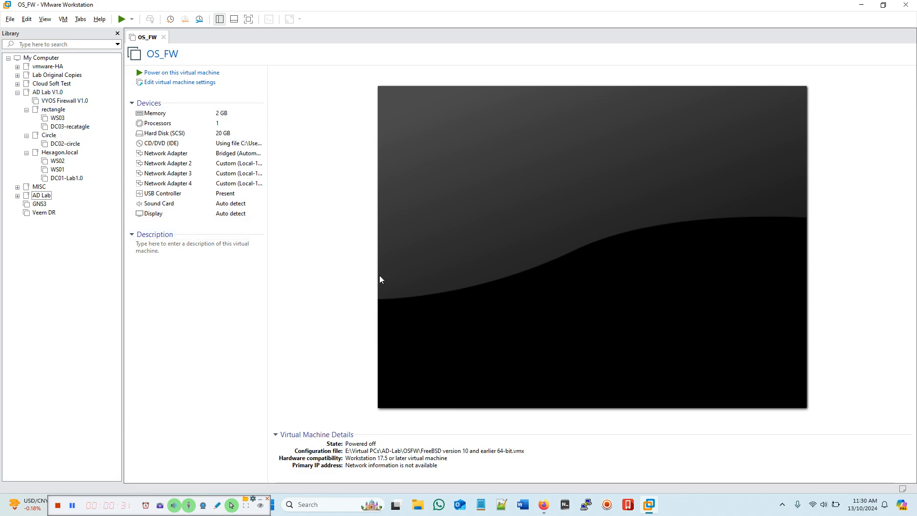
left_click(543, 506)
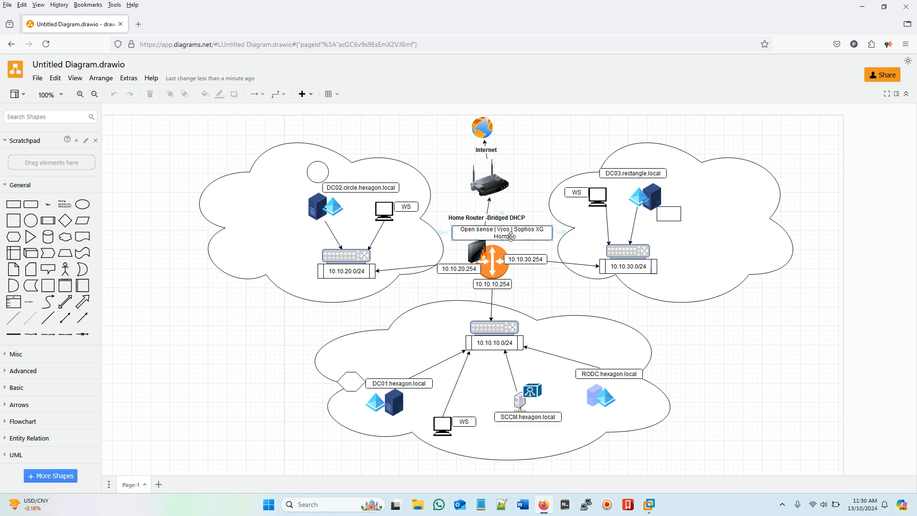
left_click(862, 6)
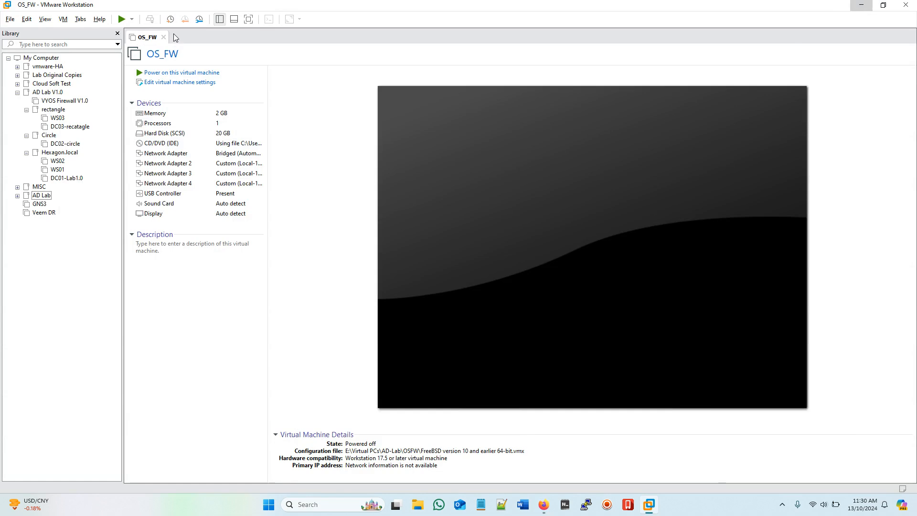
Step: Close the OS_FW page and launch the New Virtual Machine wizard
left_click(164, 38)
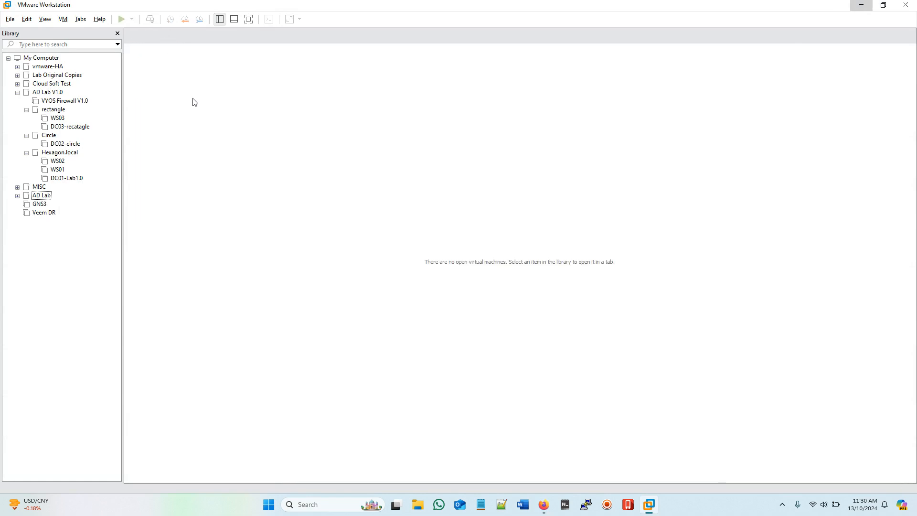
left_click(10, 19)
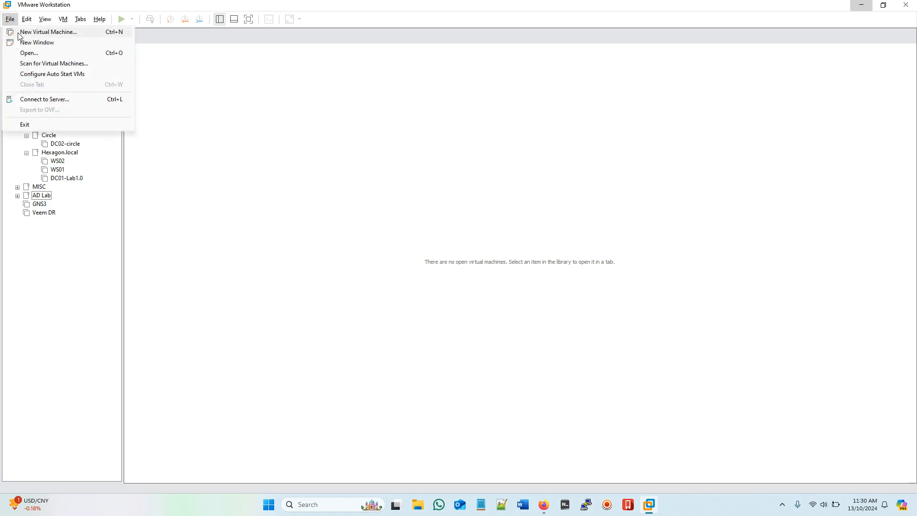
left_click(19, 34)
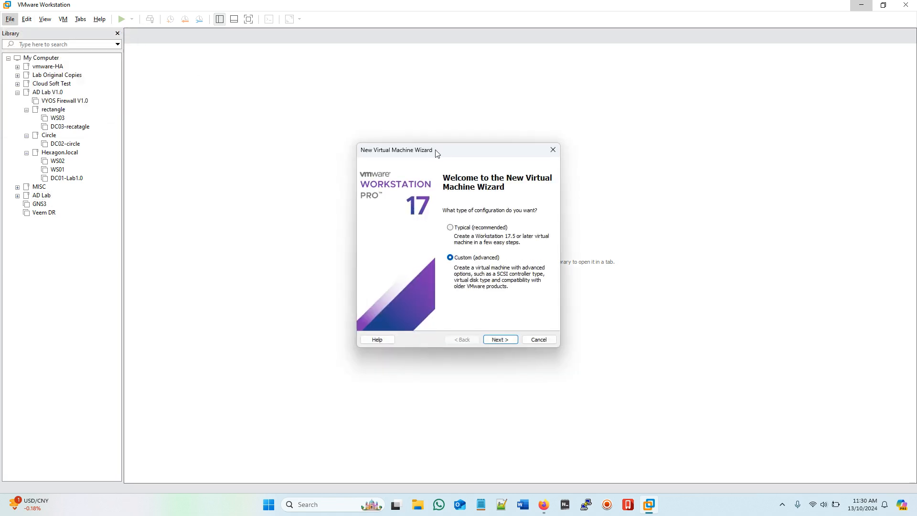
left_click_drag(435, 151, 488, 151)
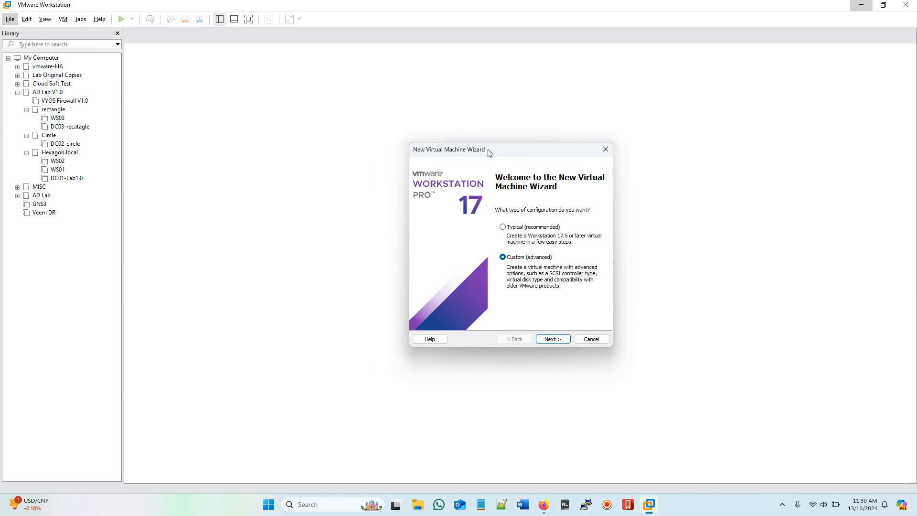
Step: Keep Custom setup and default hardware compatibility, installing the guest from a disc image file
left_click(559, 338)
left_click(553, 339)
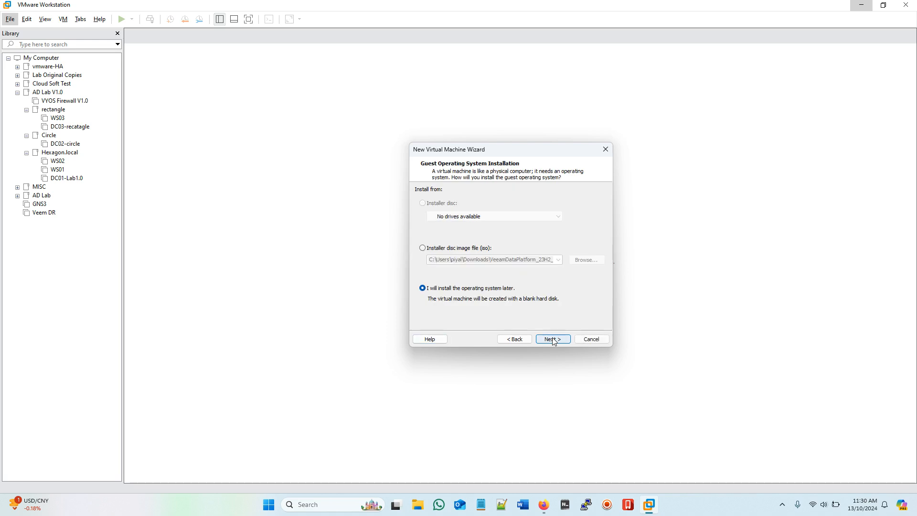
left_click(422, 248)
left_click(587, 260)
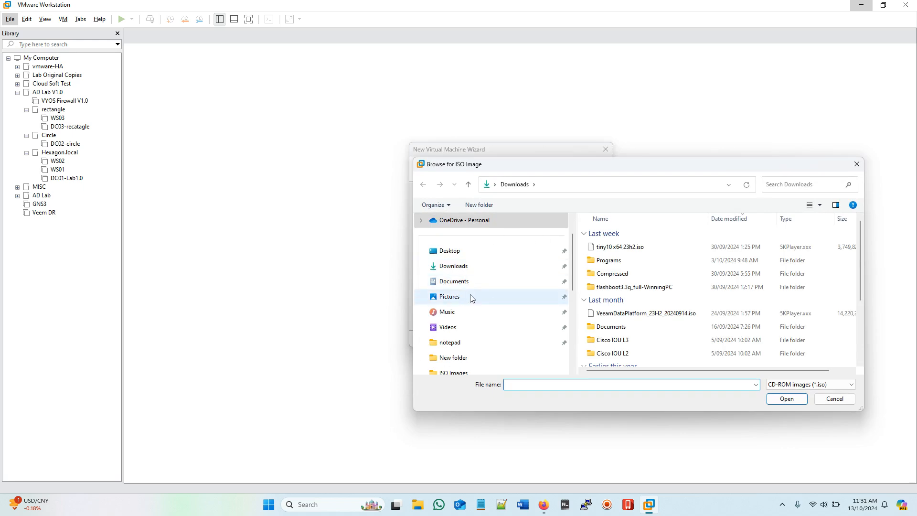
Step: Use OPNsense-24.7-dvd-amd64.iso from V:\ISO Images as the installer image, detected as FreeBSD
scroll(471, 301, "down", 5)
left_click(458, 328)
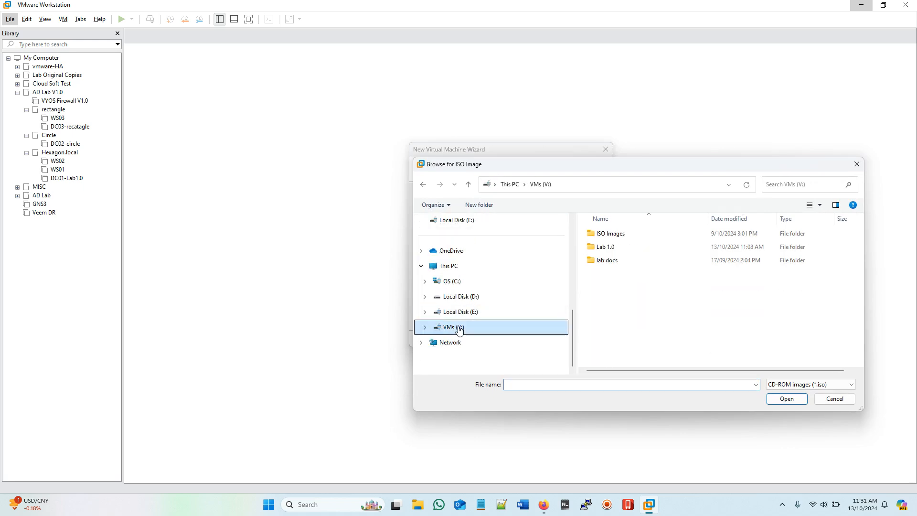
double_click(616, 233)
left_click_drag(616, 170, 463, 158)
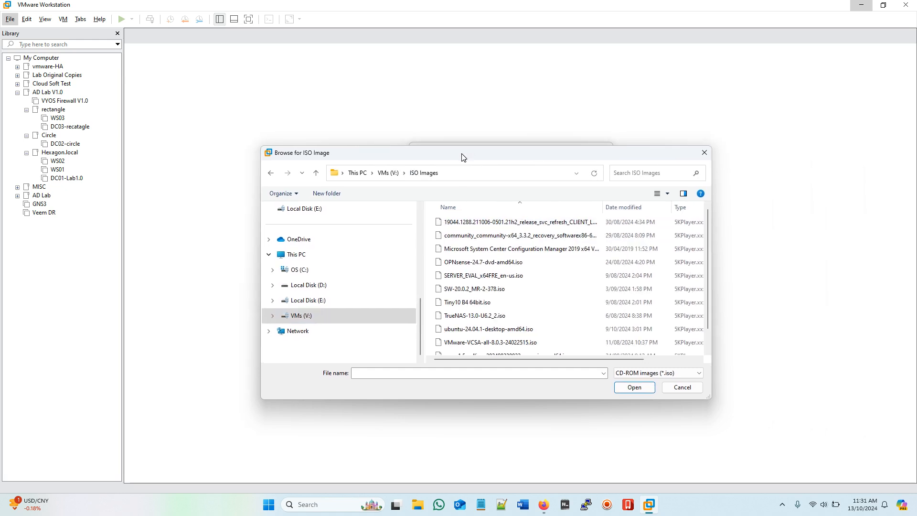
scroll(564, 329, "down", 2)
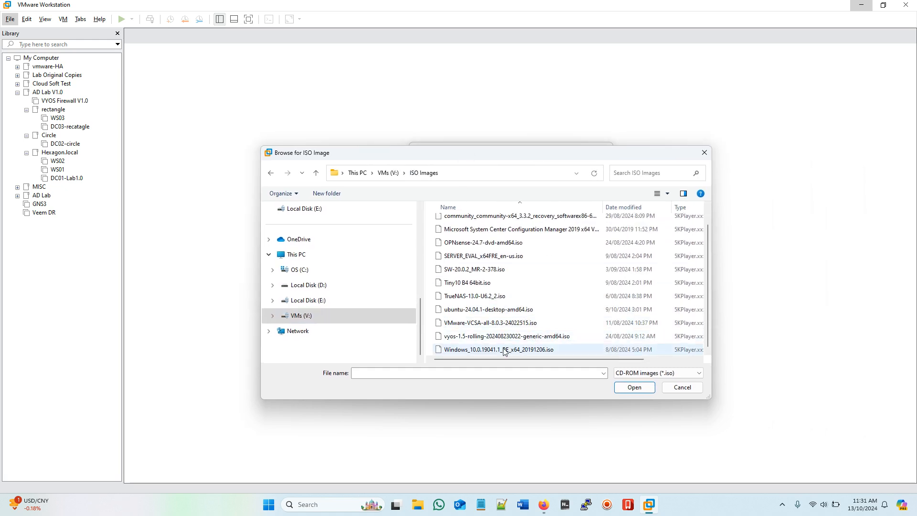
left_click(456, 246)
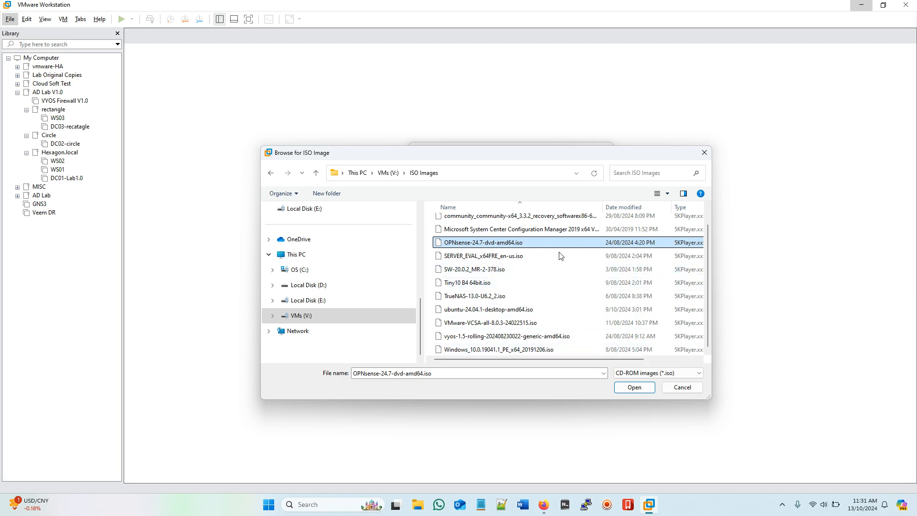
left_click(634, 388)
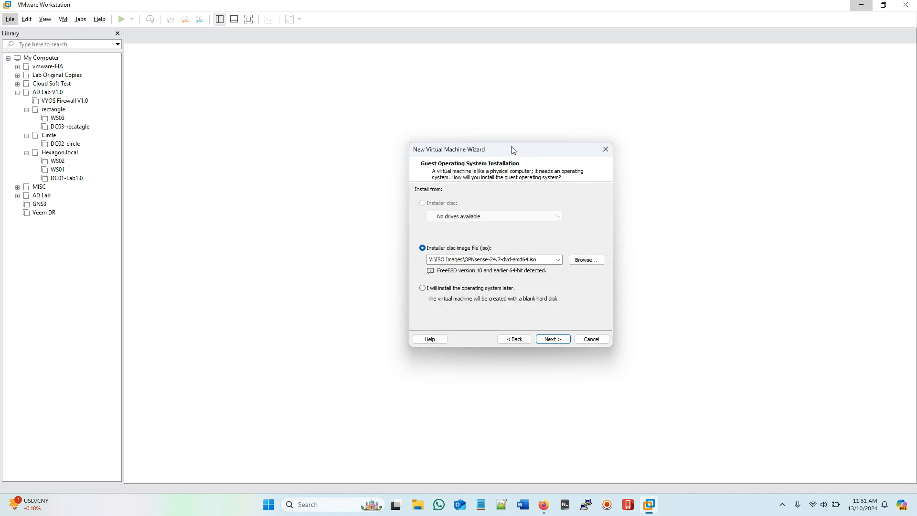
left_click_drag(513, 150, 470, 137)
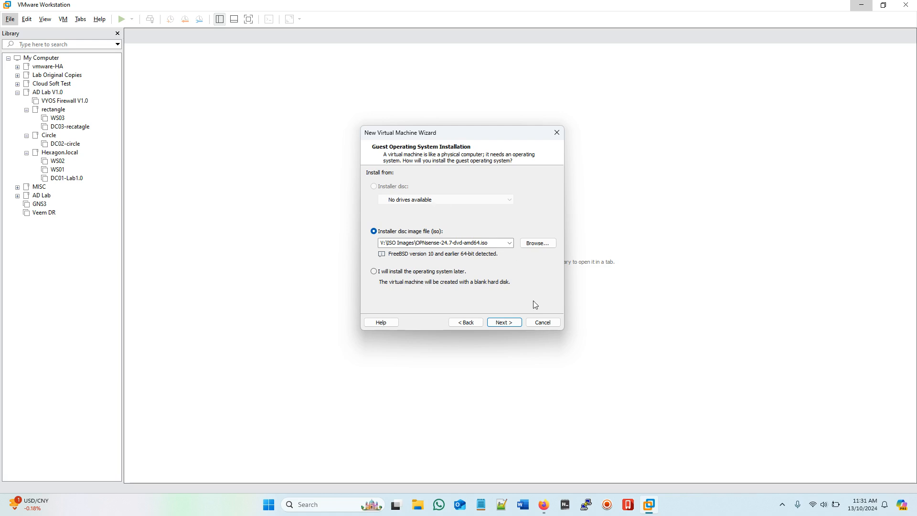
Step: Name the virtual machine OS_FW_V1.0, stored in V:\Lab 1.0\OS_FW_V1.0
left_click(503, 322)
left_click_drag(477, 137, 540, 137)
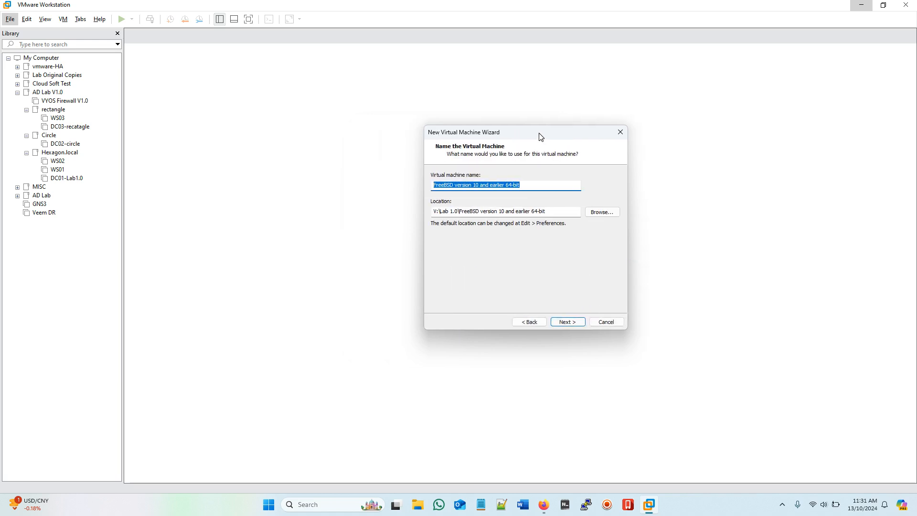
left_click_drag(532, 185, 318, 166)
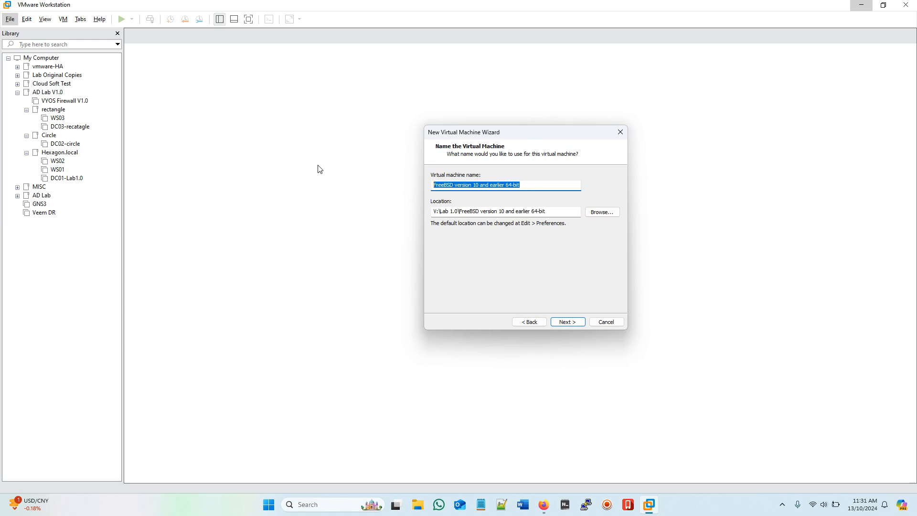
type("OS_FW_V1.0")
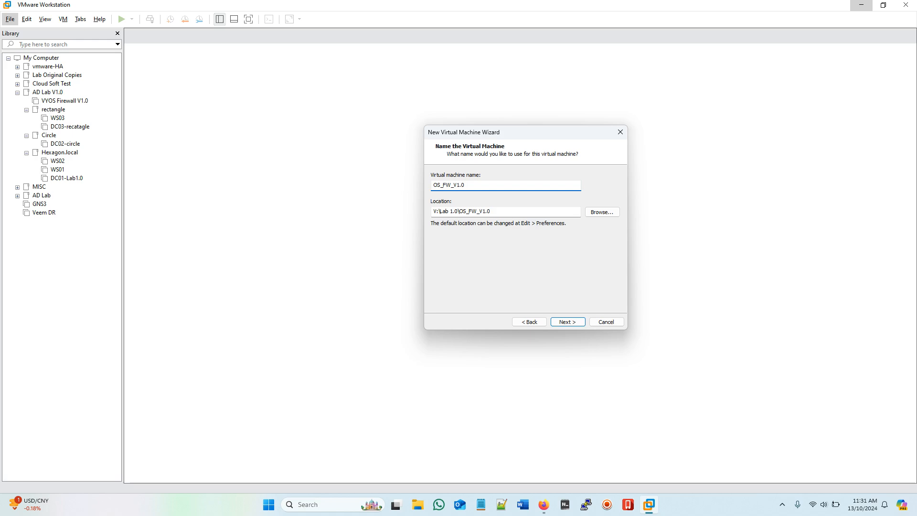
left_click(570, 322)
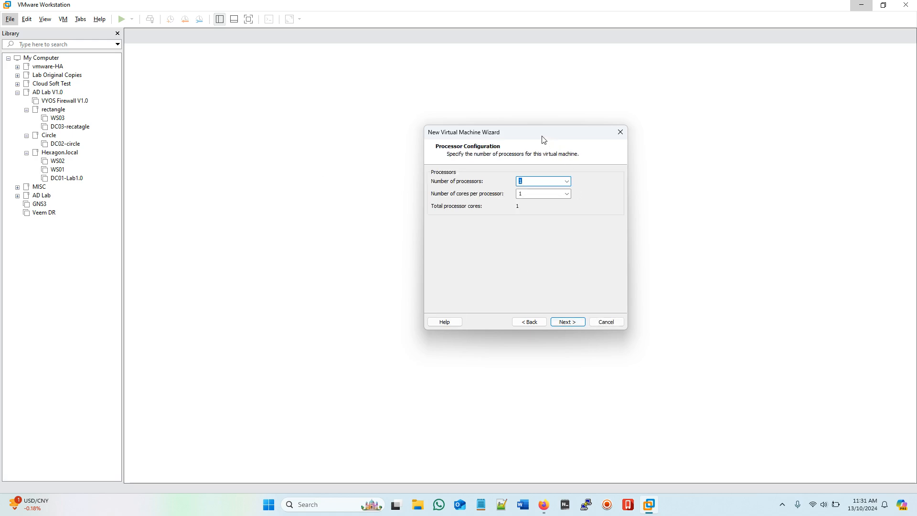
left_click_drag(542, 139, 486, 121)
Step: Keep one processor and set the machine's memory to 2048 MB
left_click(510, 303)
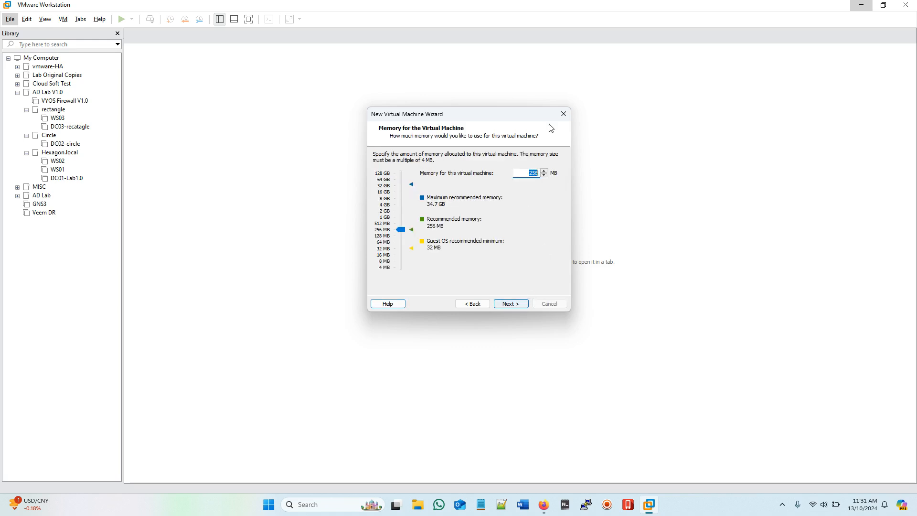
left_click_drag(401, 229, 403, 215)
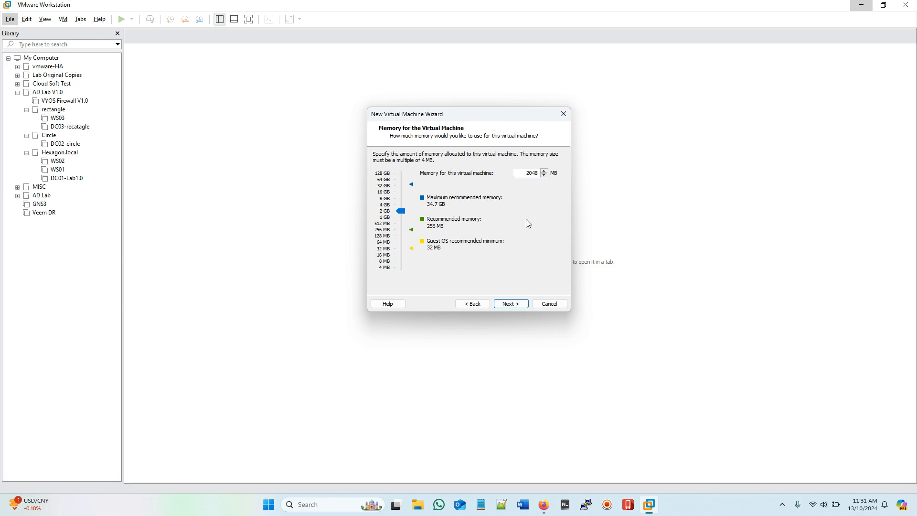
left_click(516, 303)
left_click_drag(459, 117, 480, 119)
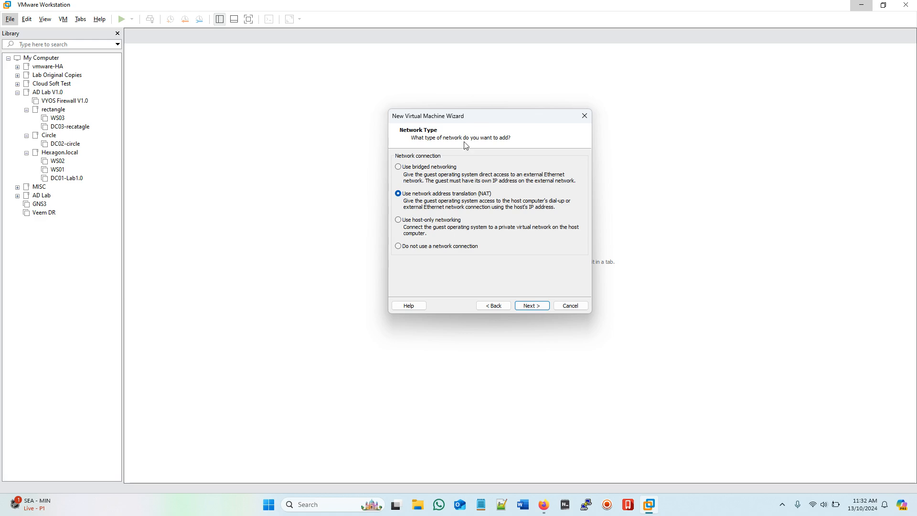
Step: Use bridged networking, the default I/O controller, a SCSI disk type, and a new disk
left_click(398, 167)
left_click(542, 309)
left_click(538, 309)
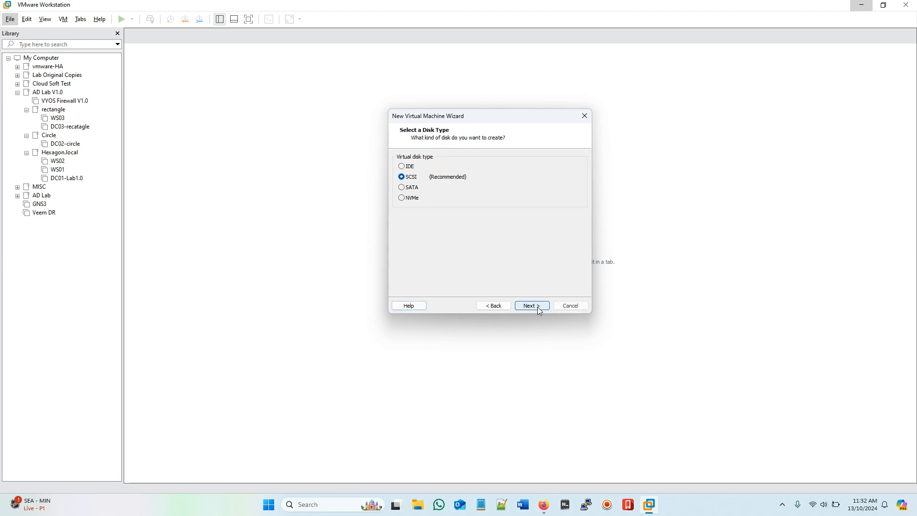
left_click(539, 309)
left_click(538, 309)
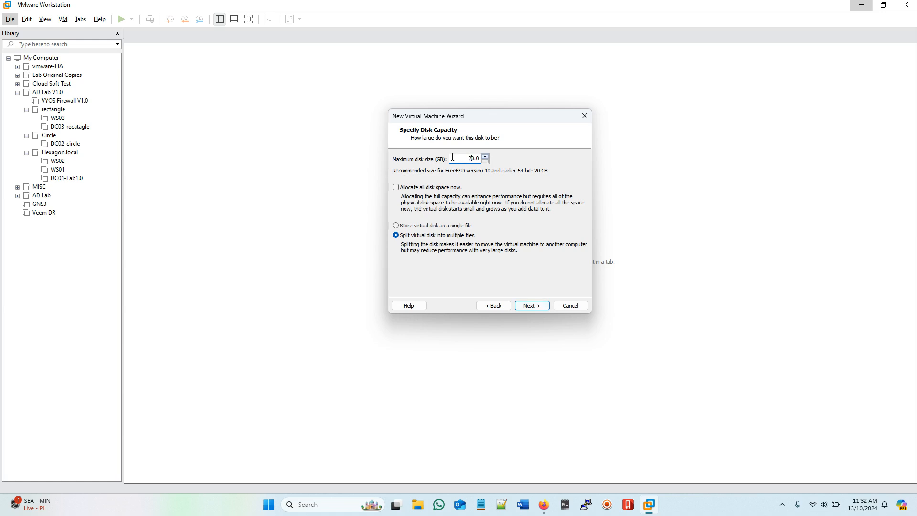
Step: Store the 20 GB virtual disk as a single file and open Customize Hardware
left_click(396, 226)
left_click(532, 308)
left_click(532, 308)
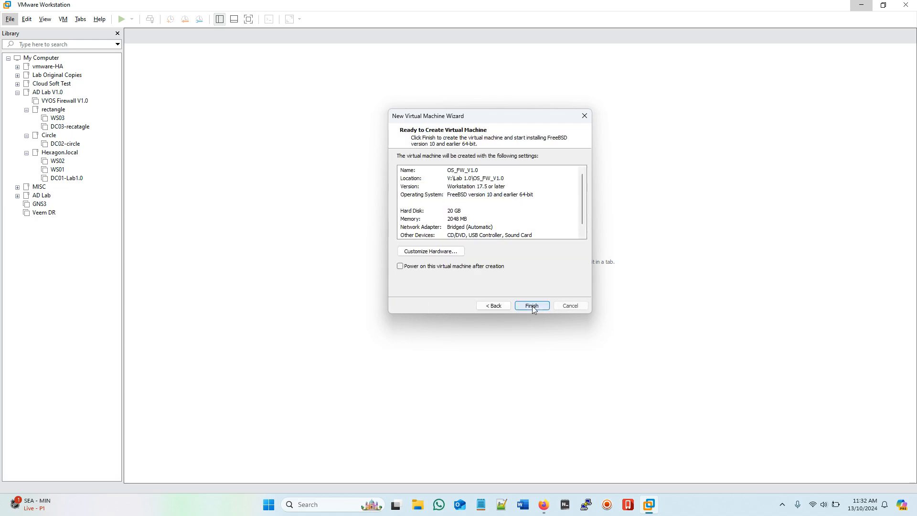
left_click(425, 255)
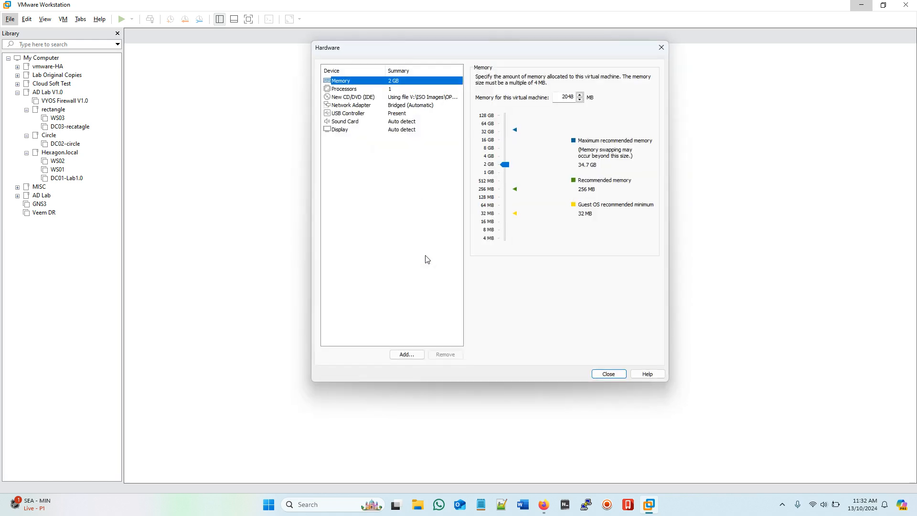
Step: Enable Virtualize Intel VT-x/EPT or AMD-V/RVI on the processor
left_click(376, 99)
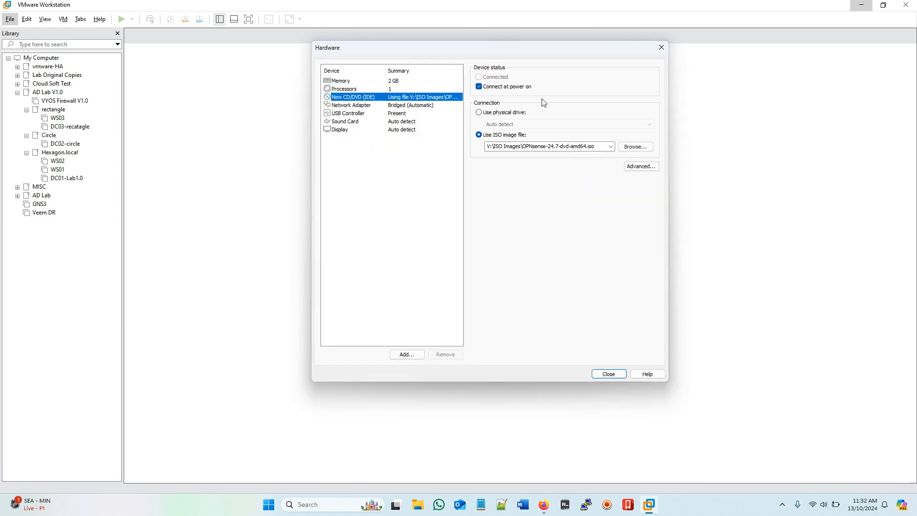
left_click(346, 90)
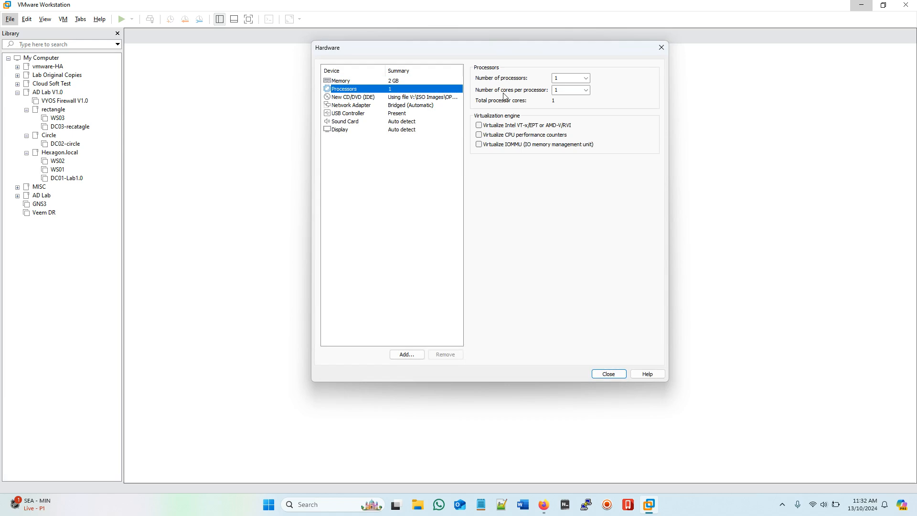
left_click(478, 126)
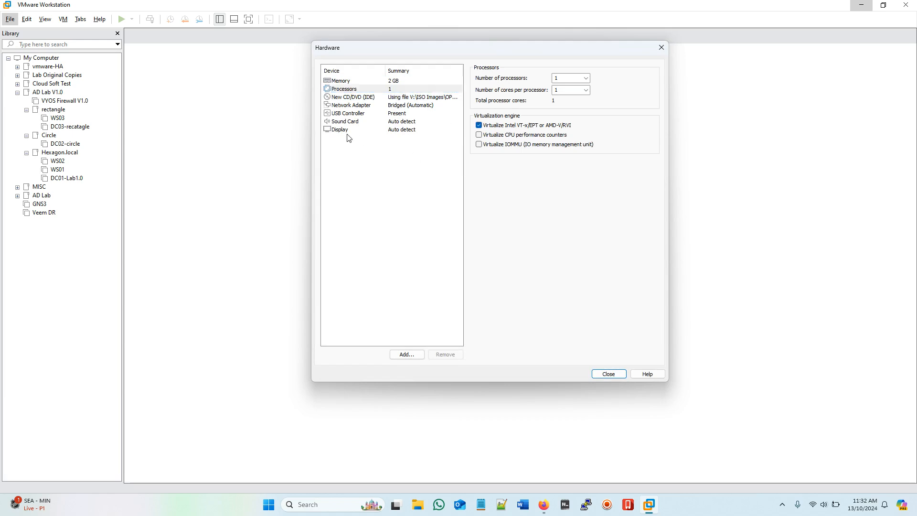
Step: Add three more network adapters (Network Adapter 2, 3 and 4)
left_click(362, 106)
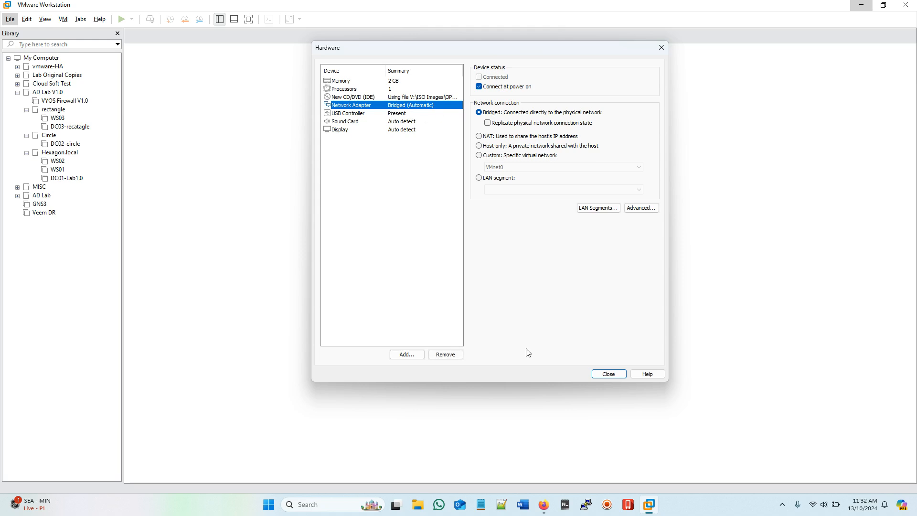
left_click(406, 354)
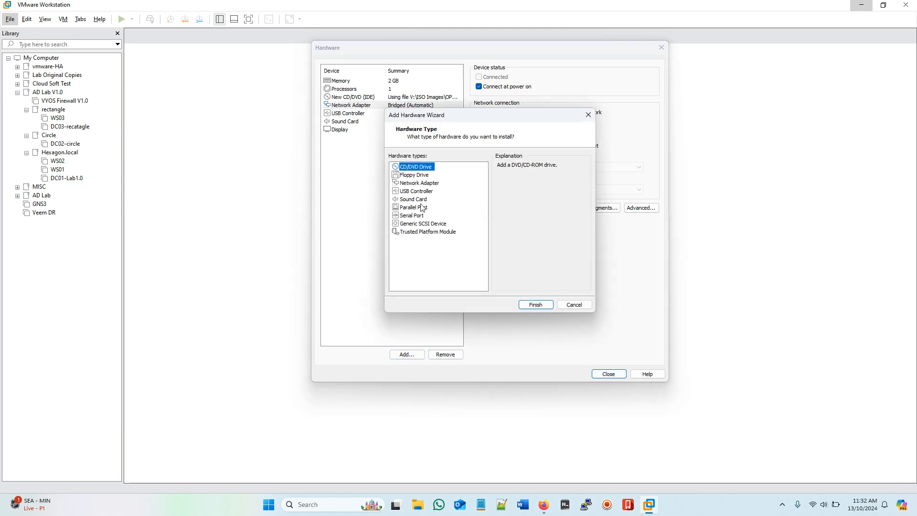
left_click(421, 185)
left_click(535, 305)
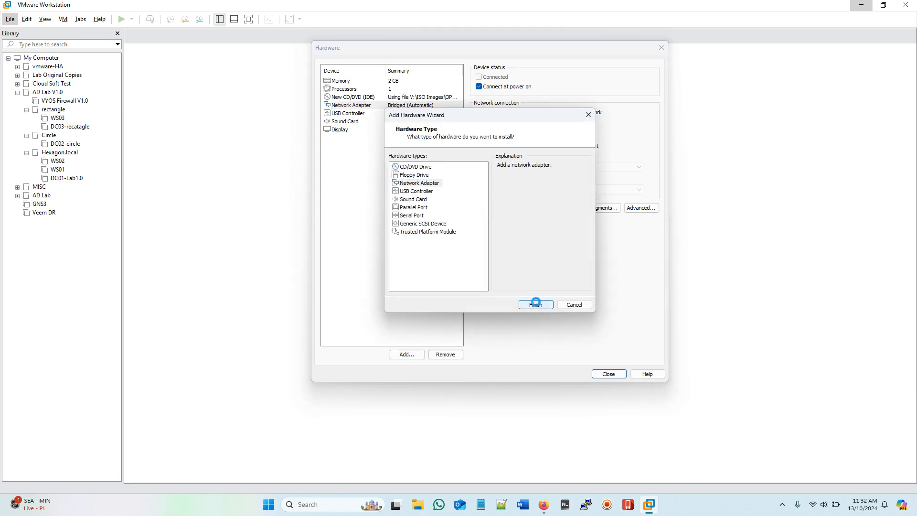
left_click(412, 356)
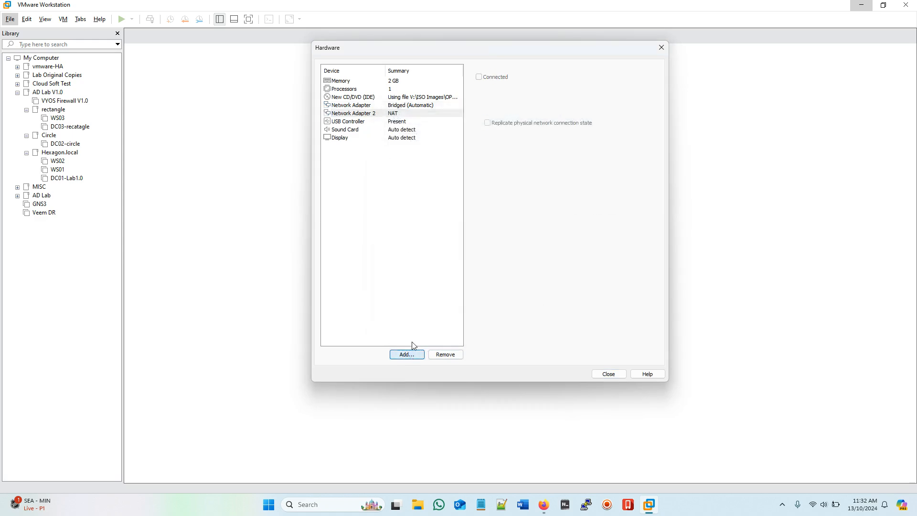
left_click(416, 184)
left_click(535, 304)
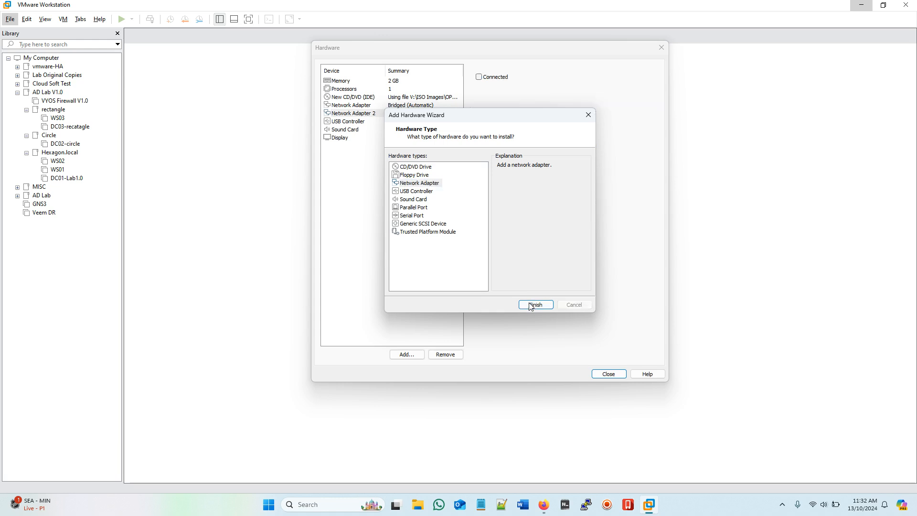
left_click(406, 354)
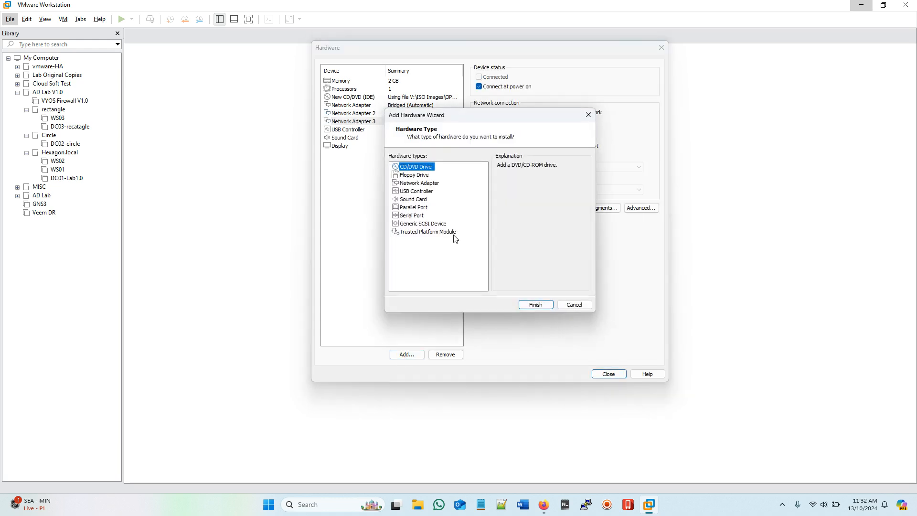
left_click(415, 184)
left_click(531, 305)
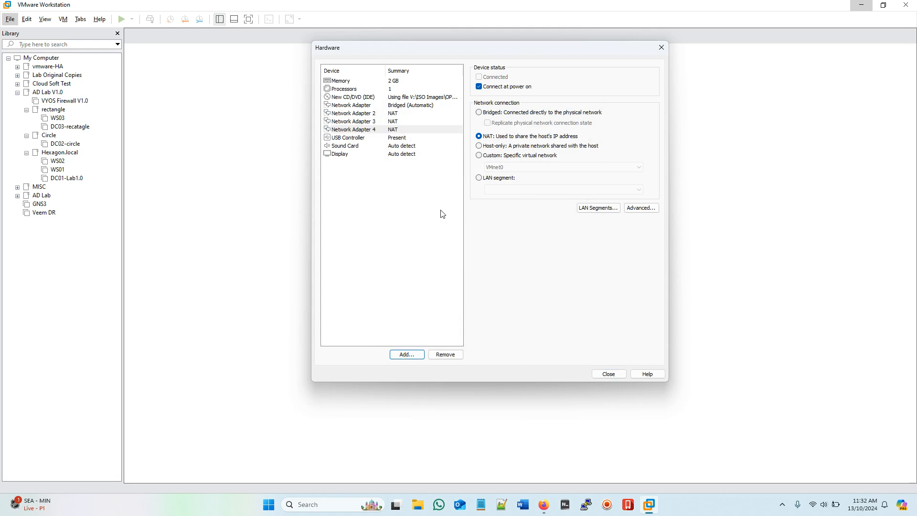
Step: Attach adapters 2, 3, 4 to Local-10/10/10/24, Local-10/10/20/24, Local-10/10/30/24 and close hardware settings
left_click(379, 116)
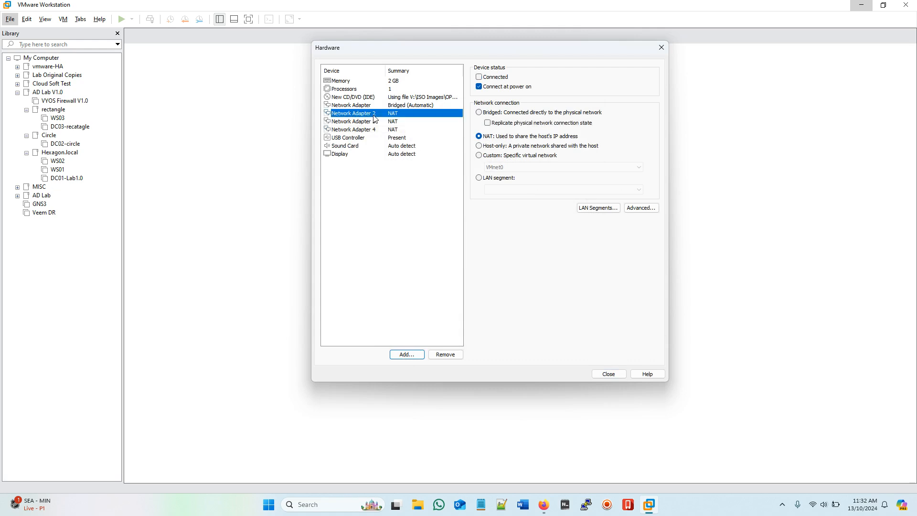
left_click(487, 156)
left_click(539, 168)
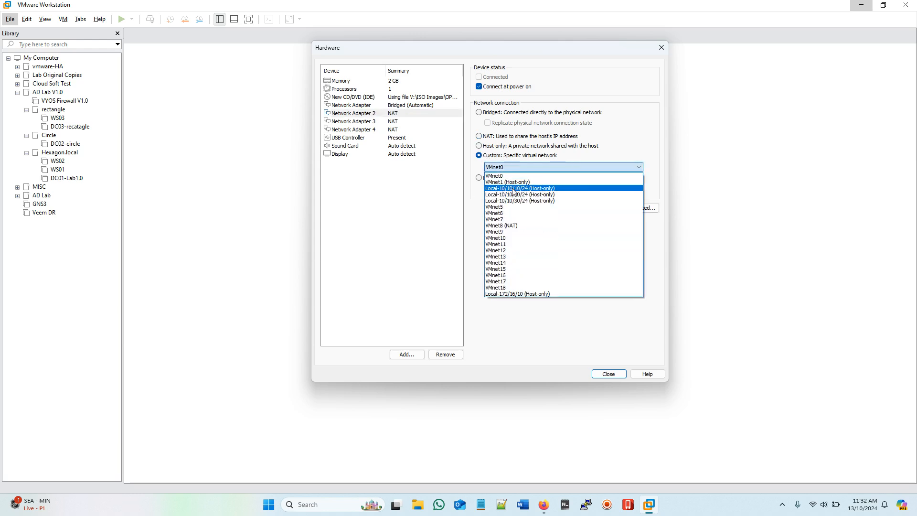
left_click(535, 189)
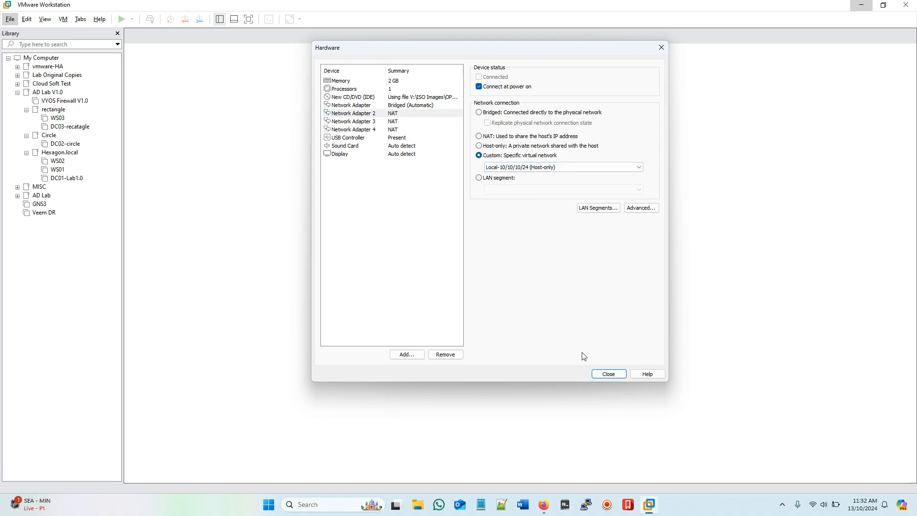
left_click(375, 124)
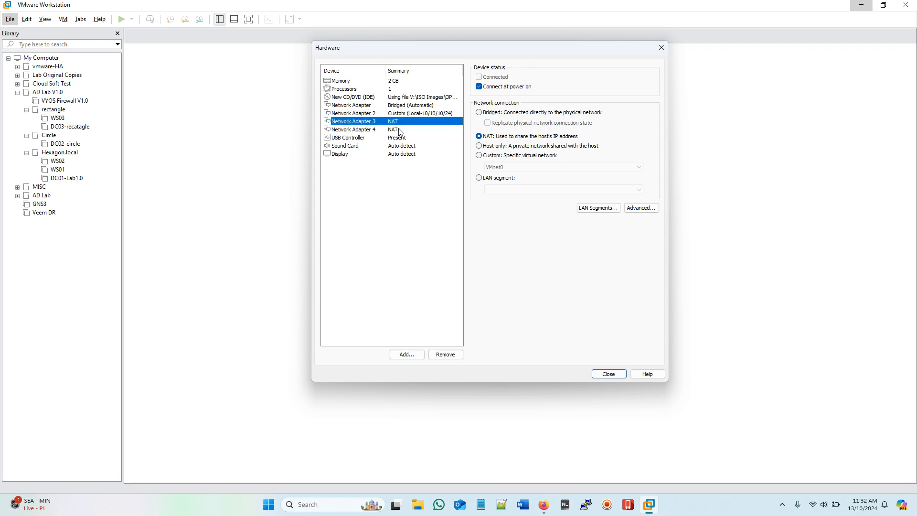
left_click(480, 155)
left_click(549, 167)
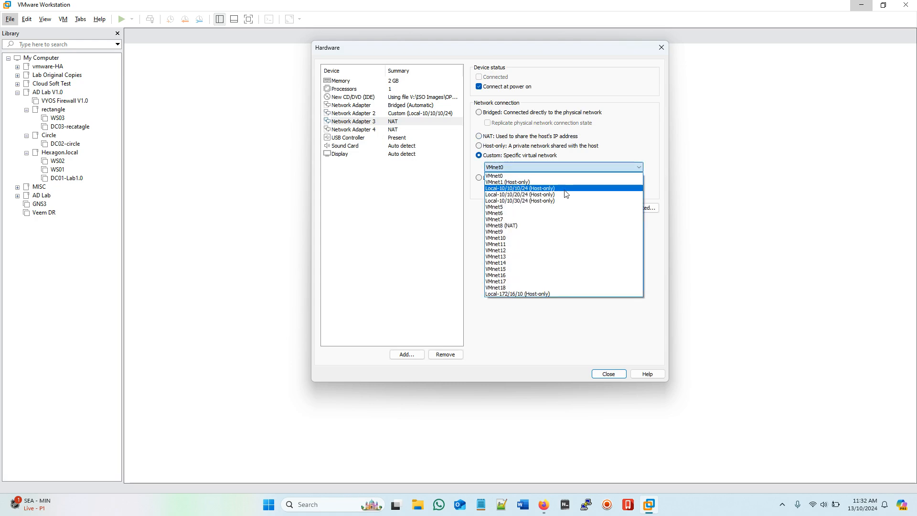
left_click(548, 195)
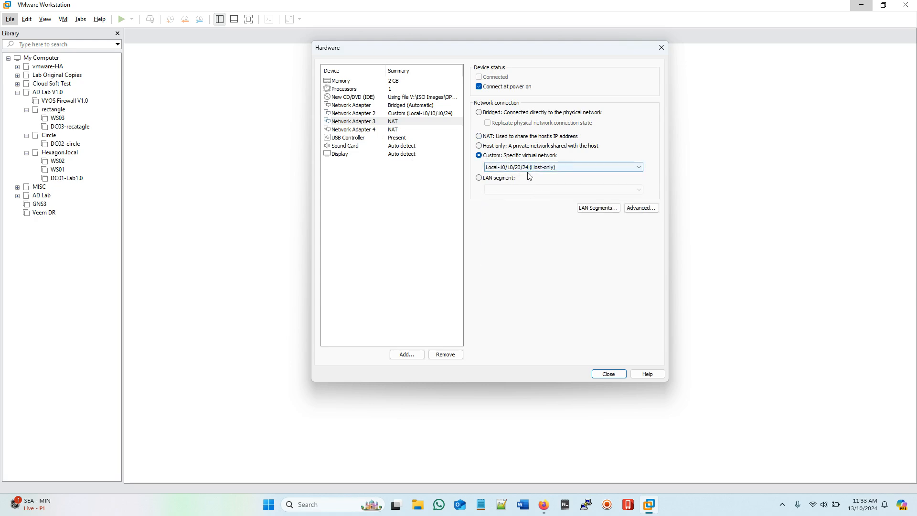
left_click(367, 129)
left_click(478, 157)
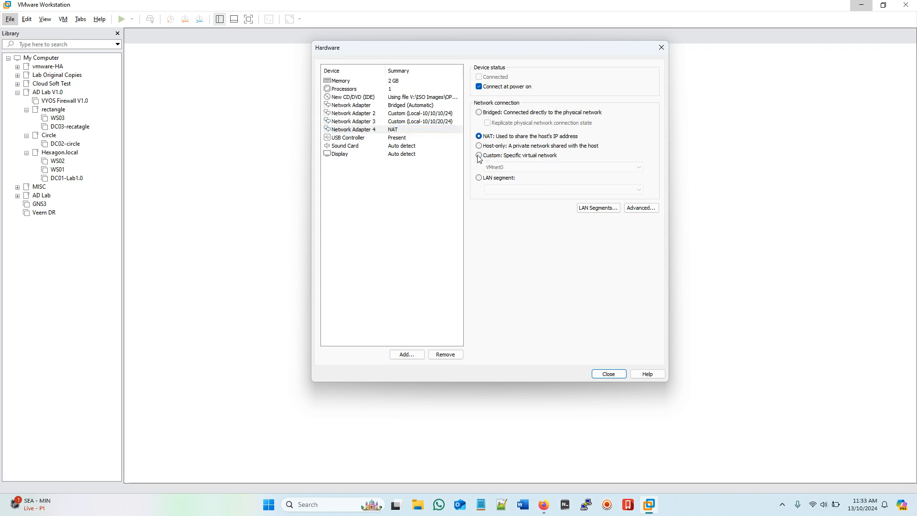
left_click(526, 168)
left_click(543, 202)
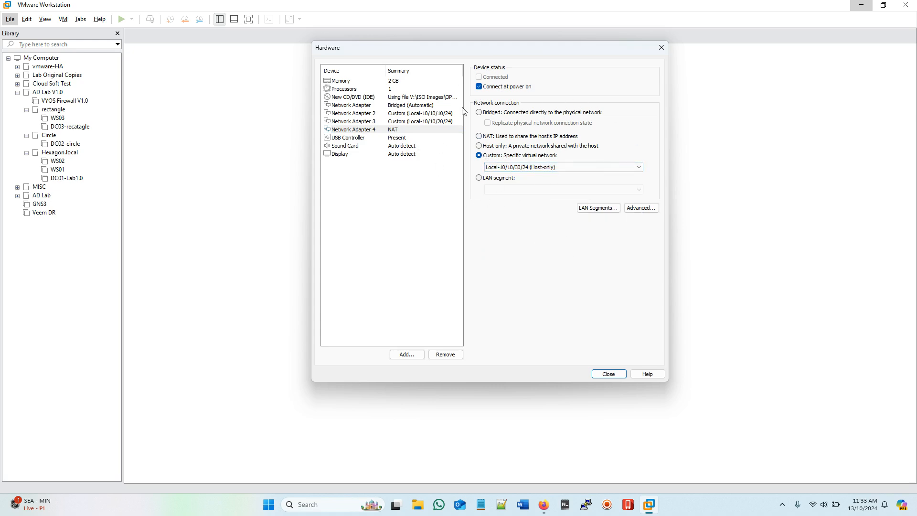
left_click(606, 373)
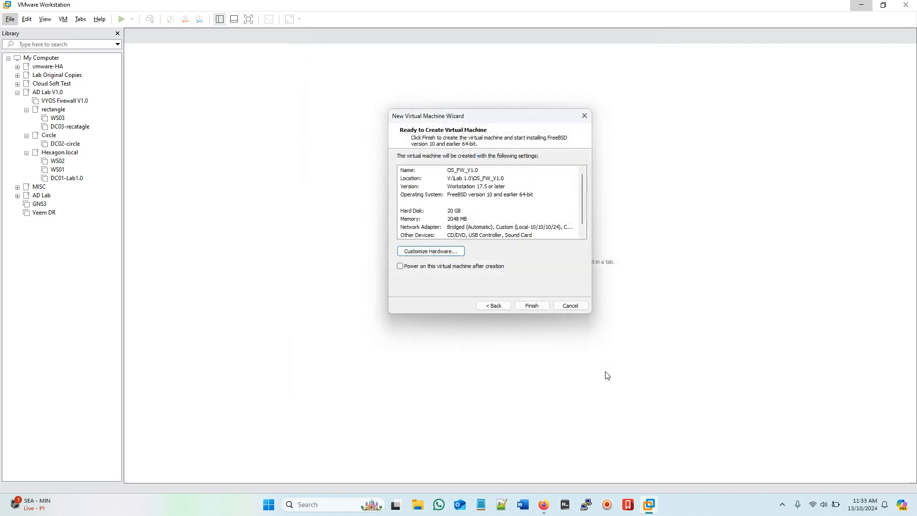
Step: Finish creating OS_FW_V1.0 and power it on to boot the installer
left_click(530, 306)
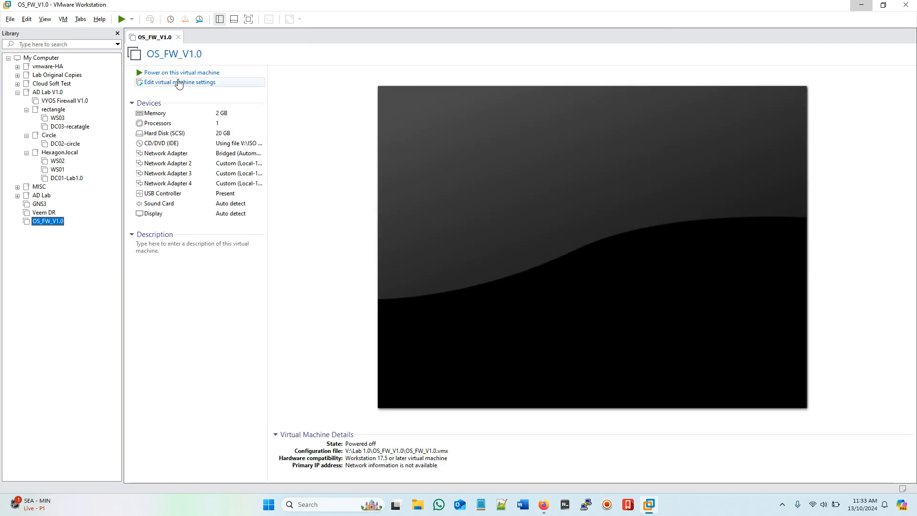
left_click(180, 74)
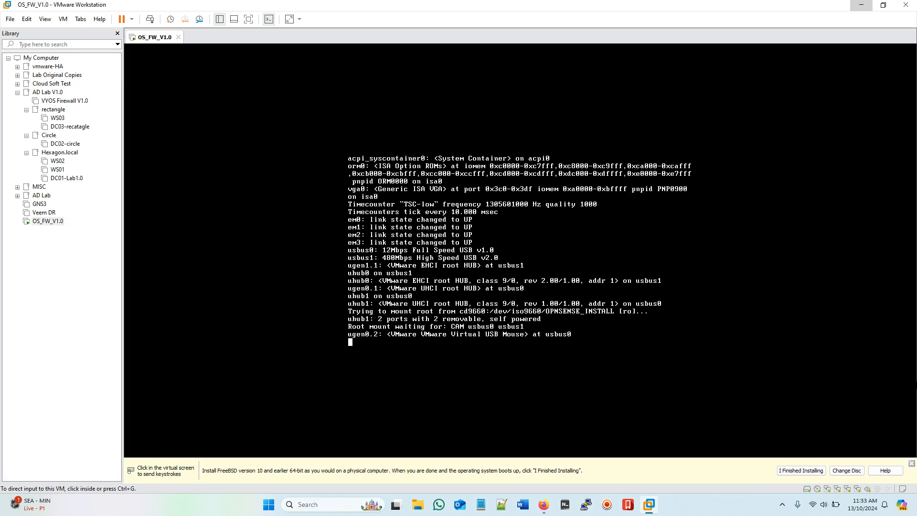
Step: Dismiss the install hint and focus the VM console at the OPNsense login prompt
left_click(911, 463)
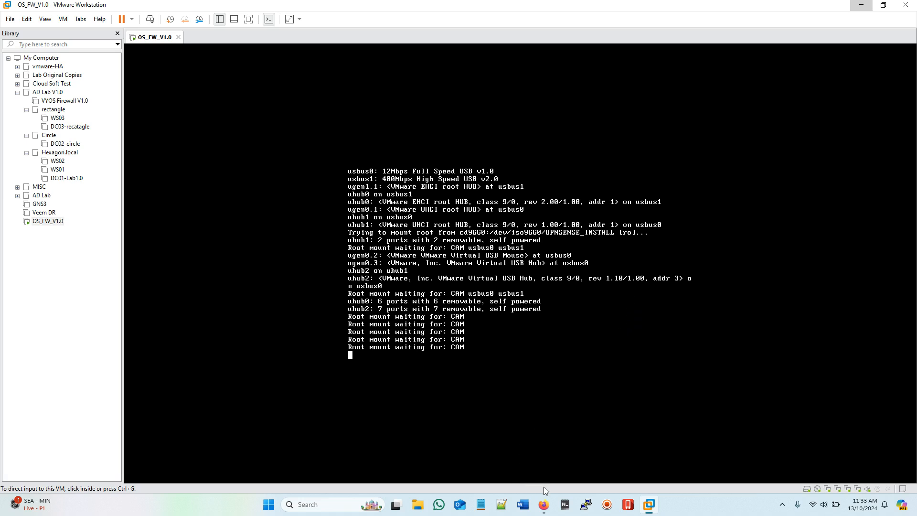
left_click(611, 504)
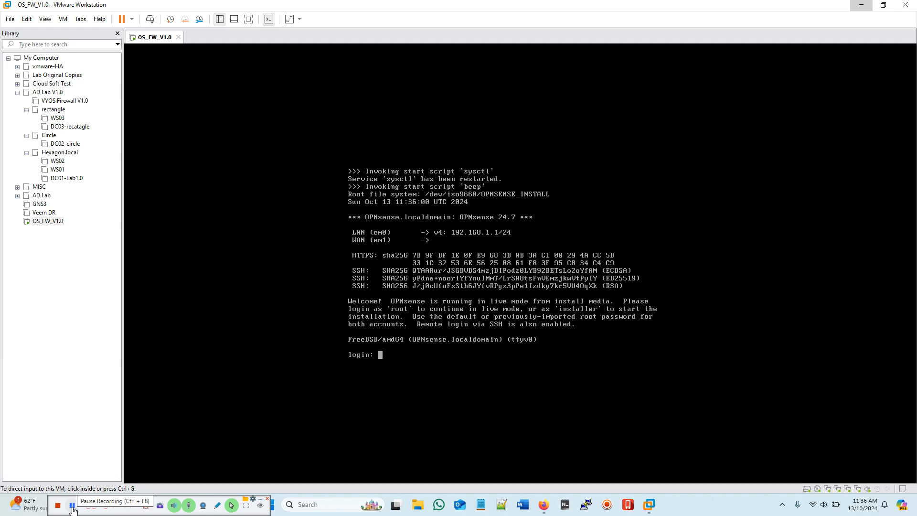
Step: Log in as root, log out with option 0, then enter 'installer' as the login name
left_click(401, 363)
type("root")
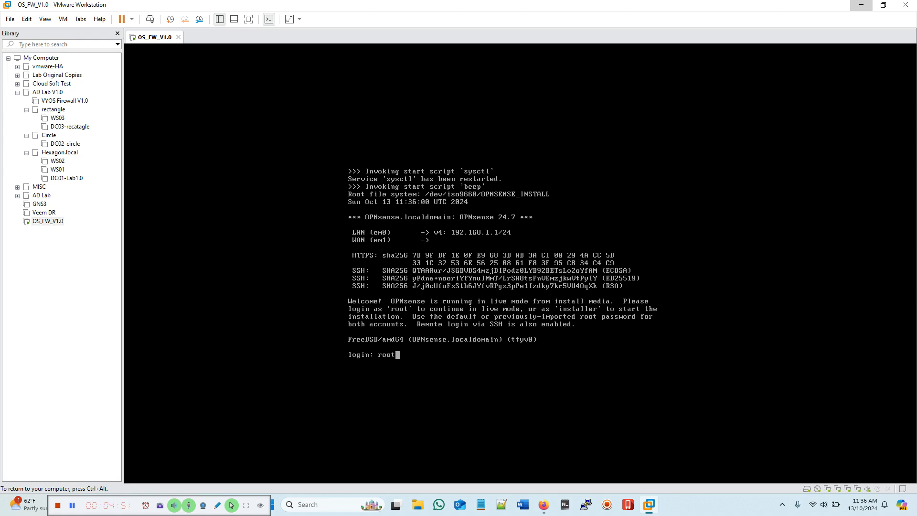
key("Return")
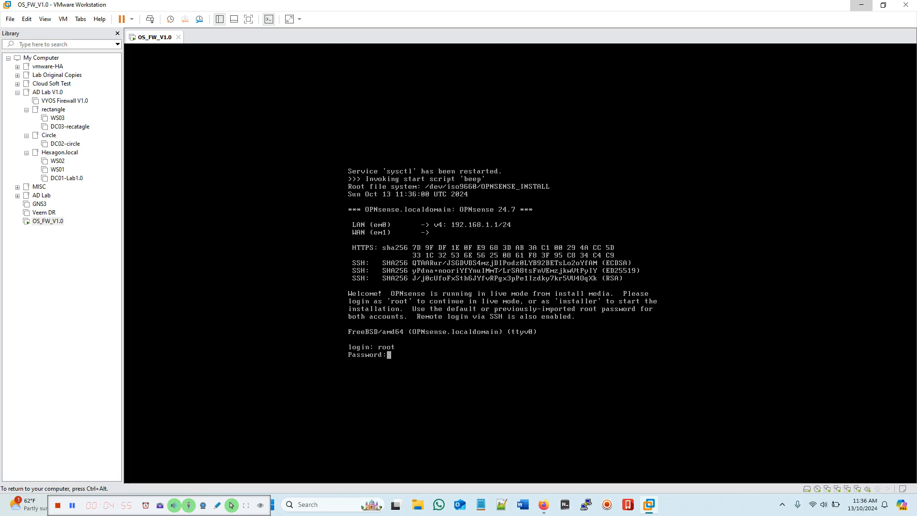
key("Return")
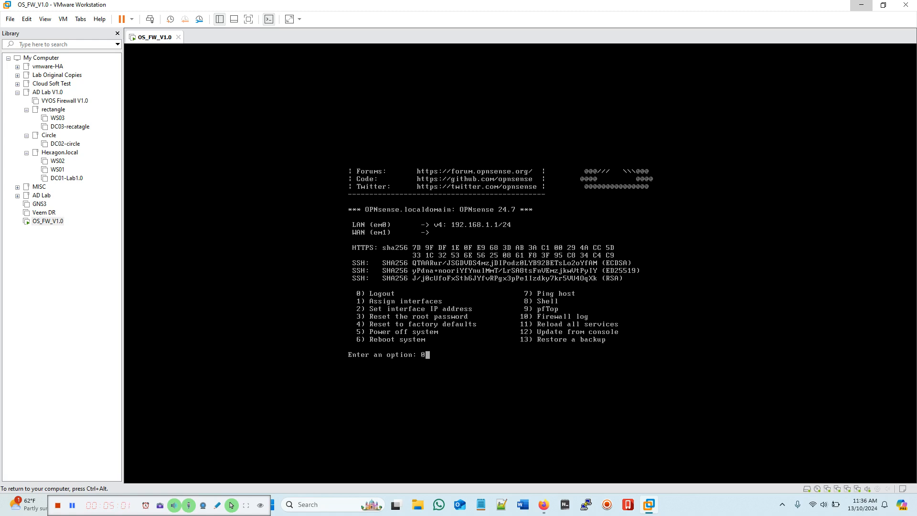
type("0")
key("Return")
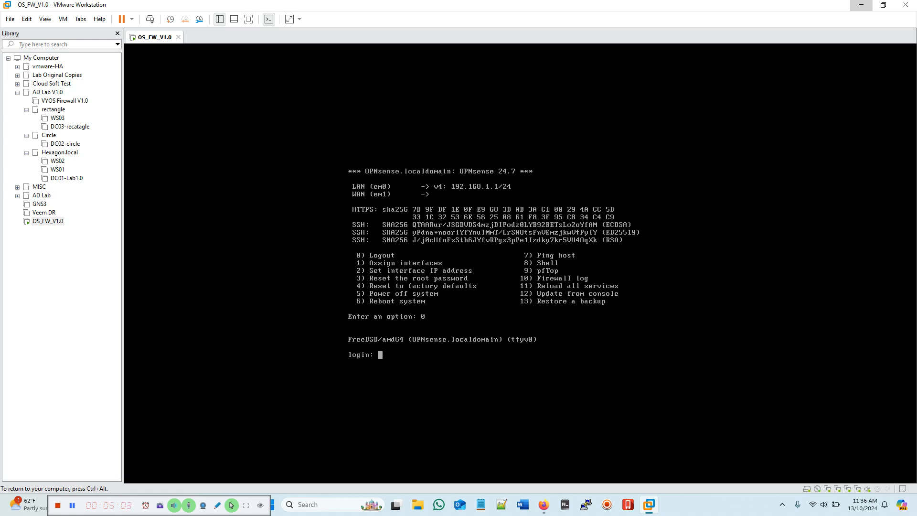
type("installer")
key("Return")
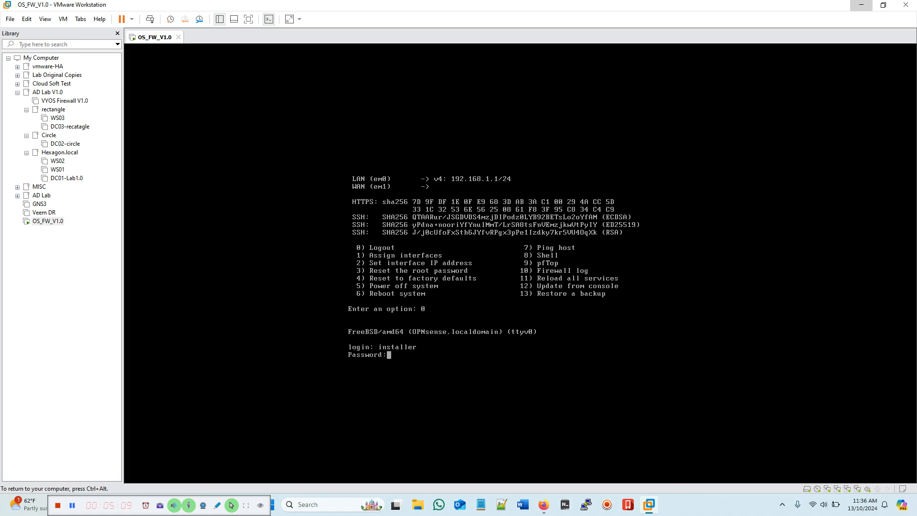
Step: Enter the installer password, keep the default keymap, and choose a ZFS stripe on disk da0
key("Return")
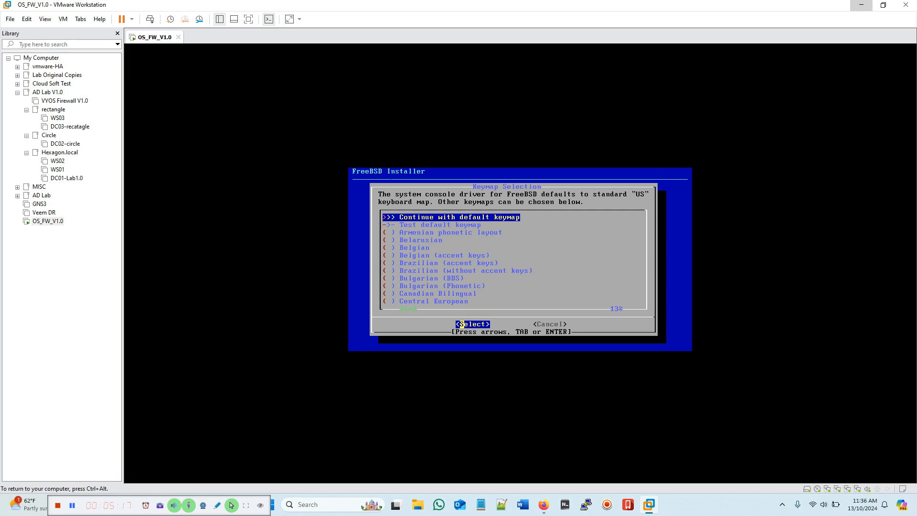
key("Return")
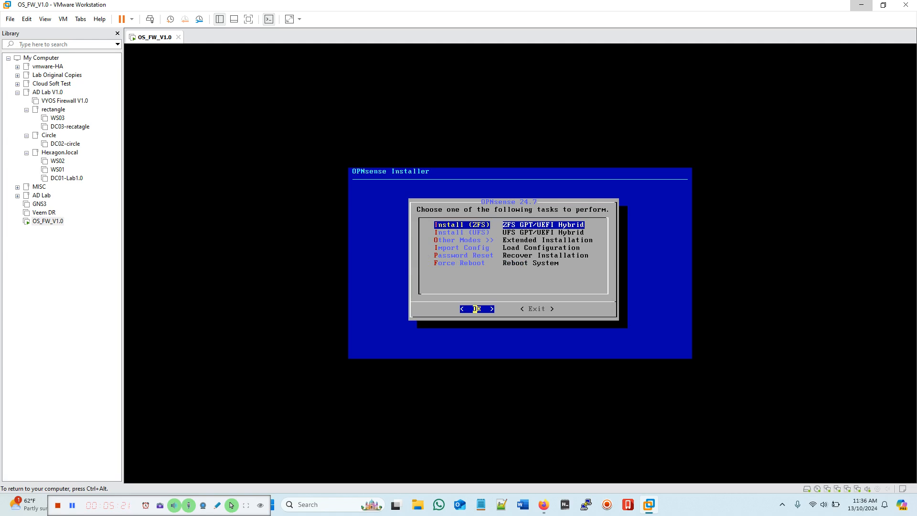
key("Return")
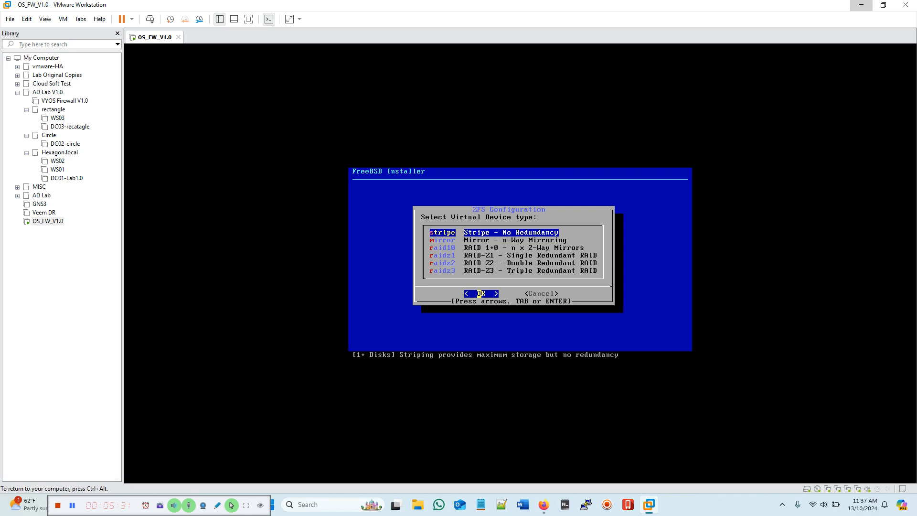
key("Return")
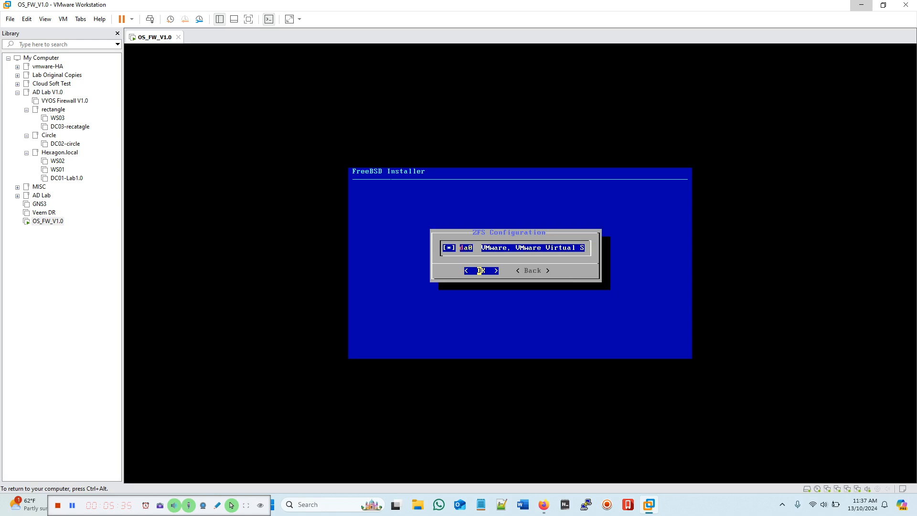
key("Return")
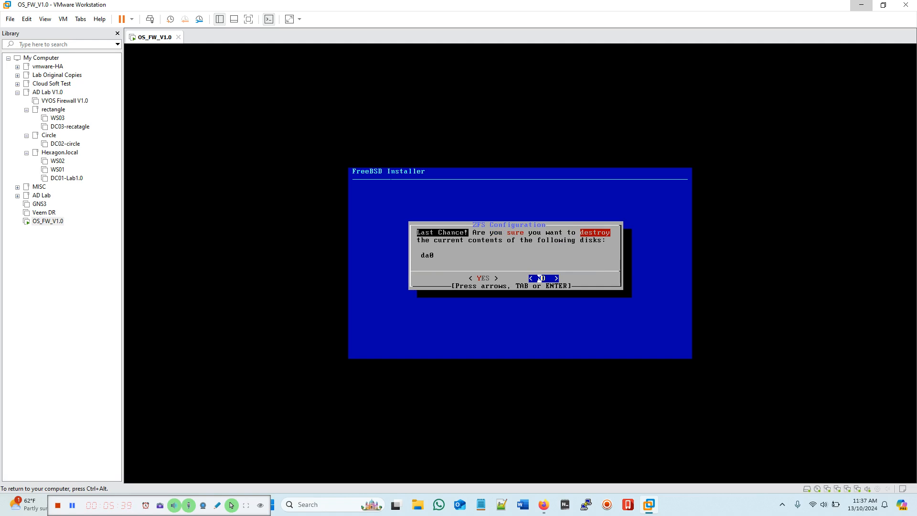
Step: Answer YES to destroy da0's contents and let the installation run
key("Left")
key("Return")
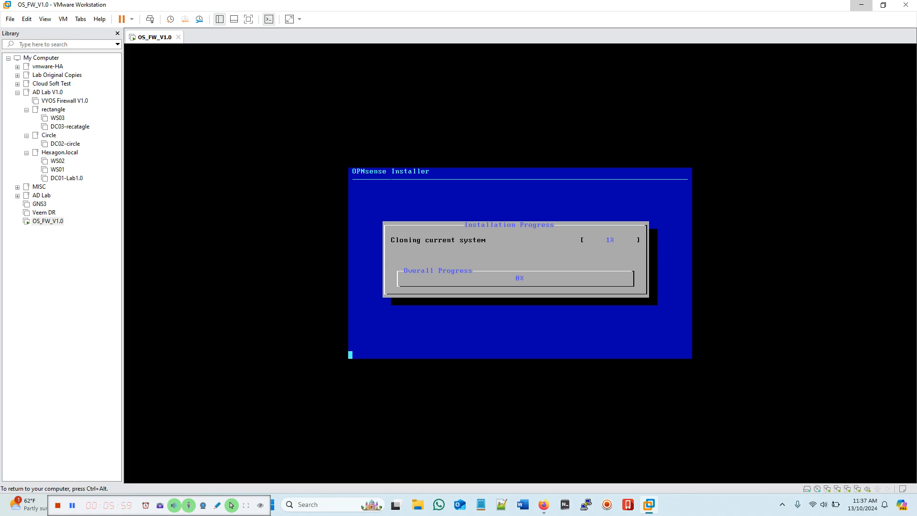
key("ctrl+alt")
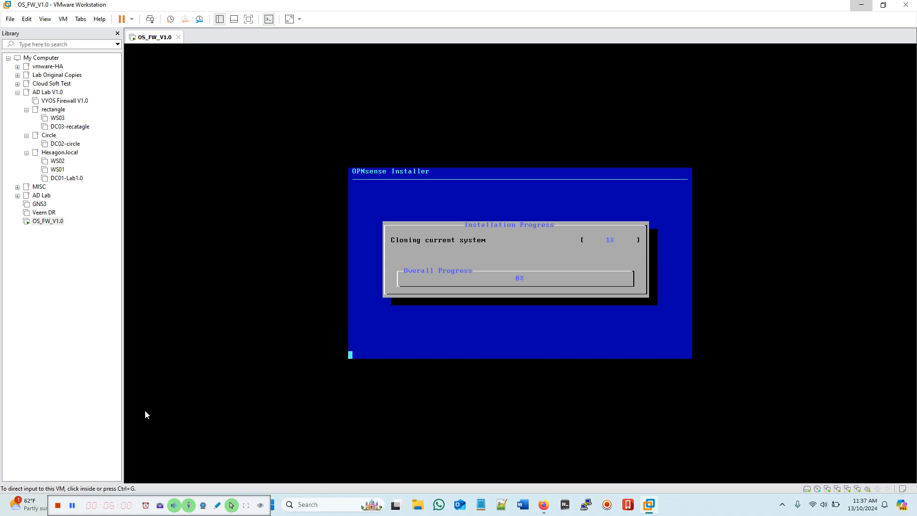
left_click(73, 505)
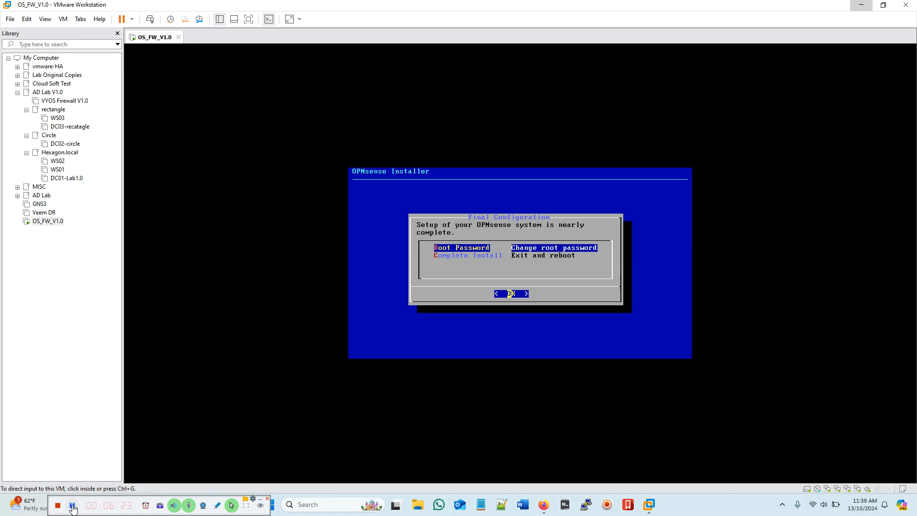
Step: Choose Complete Install to exit and reboot, leaving the root password unchanged
left_click(448, 336)
key("Down")
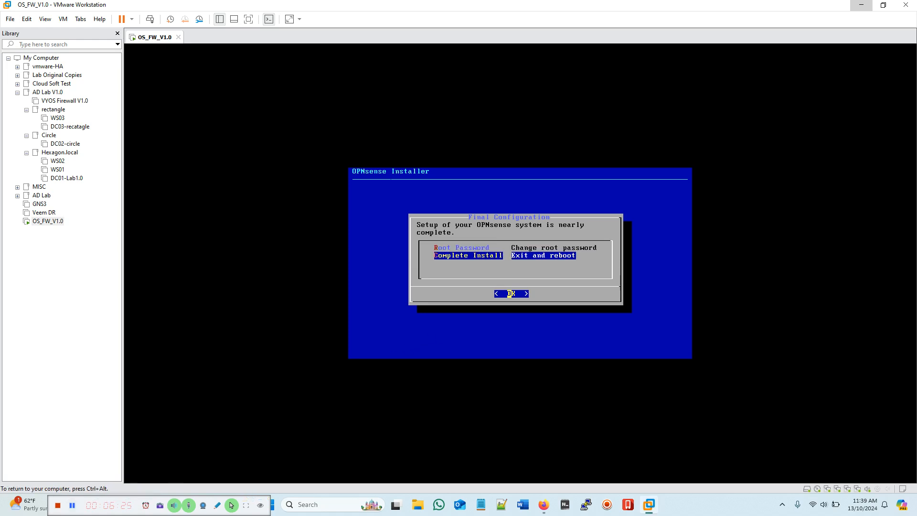
key("Return")
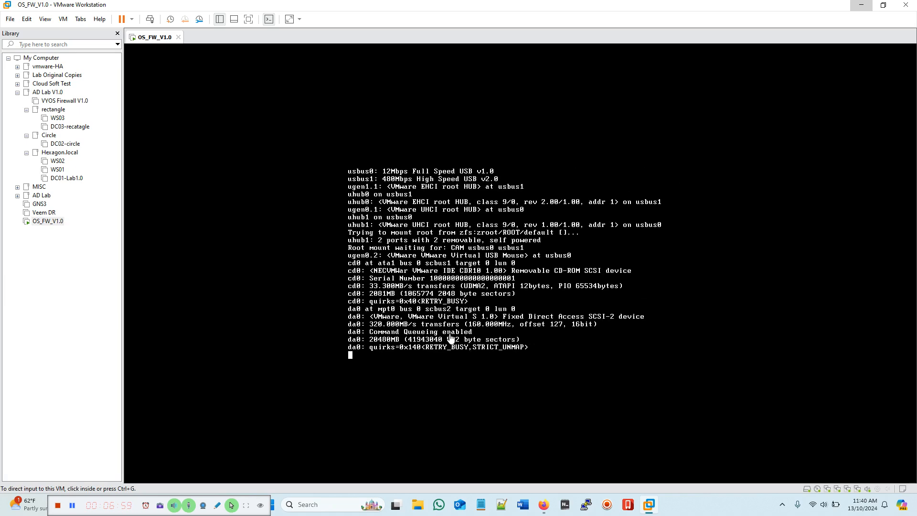
Step: Wait for OPNsense to boot from disk, then give the VM console keyboard focus
key("ctrl+alt")
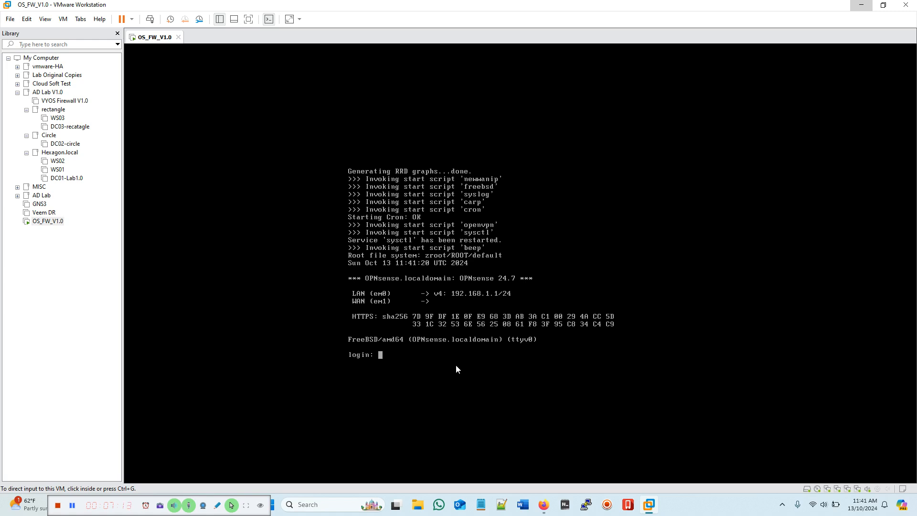
left_click(443, 361)
Step: Log in to the OPNsense console as root with the root password
type("root")
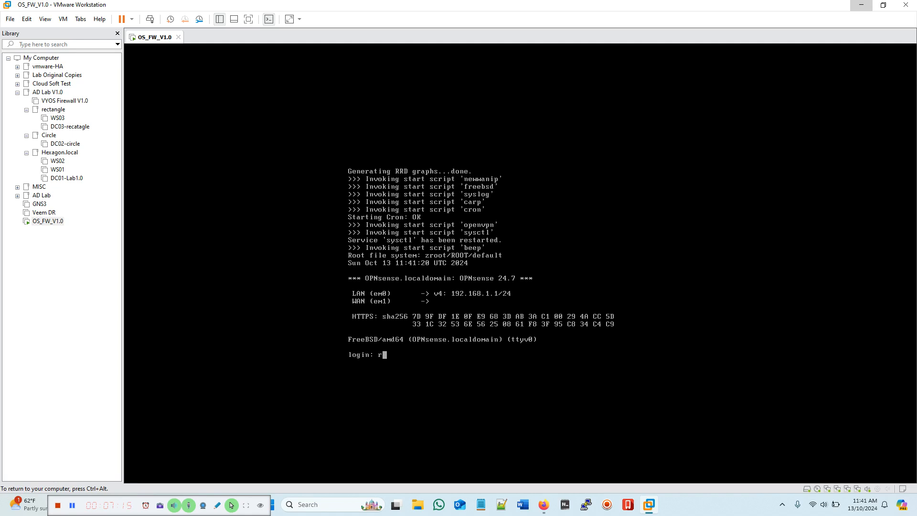
key("Return")
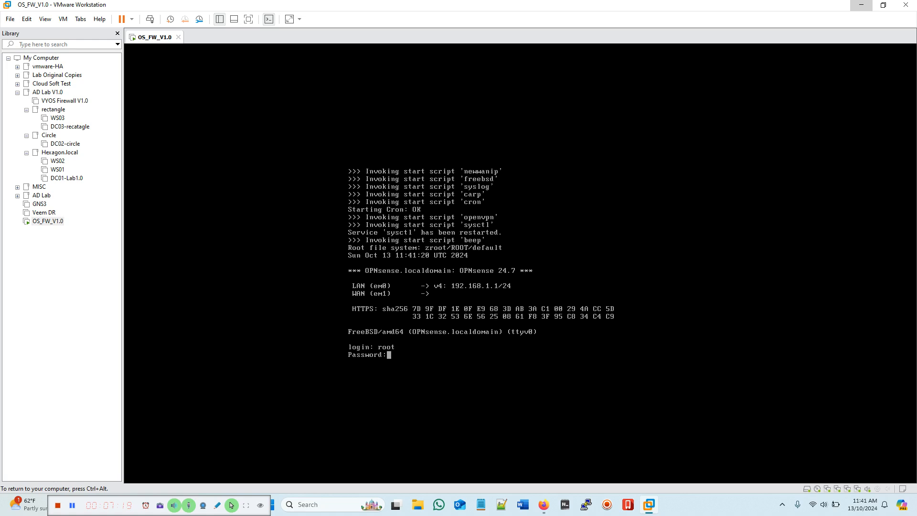
key("Return")
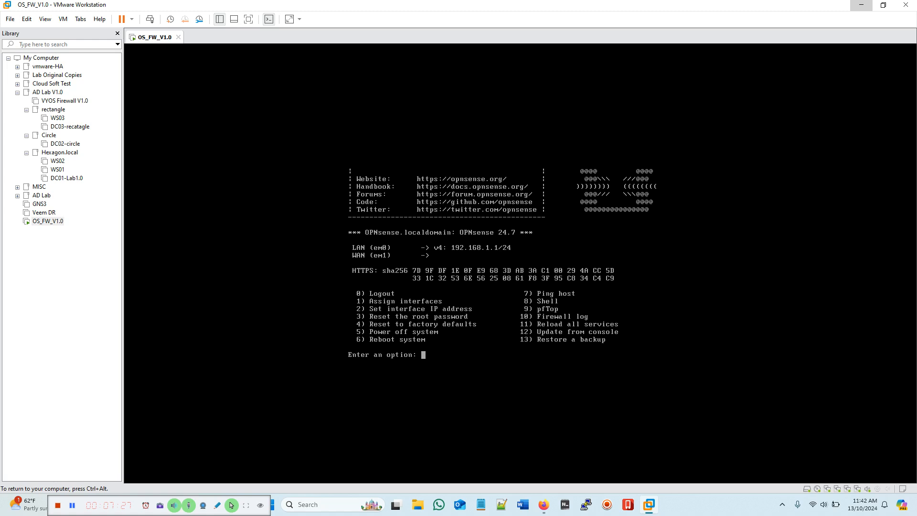
Step: Start interface assignment with option 1, declining LAGG and VLAN setup
type("1")
key("Return")
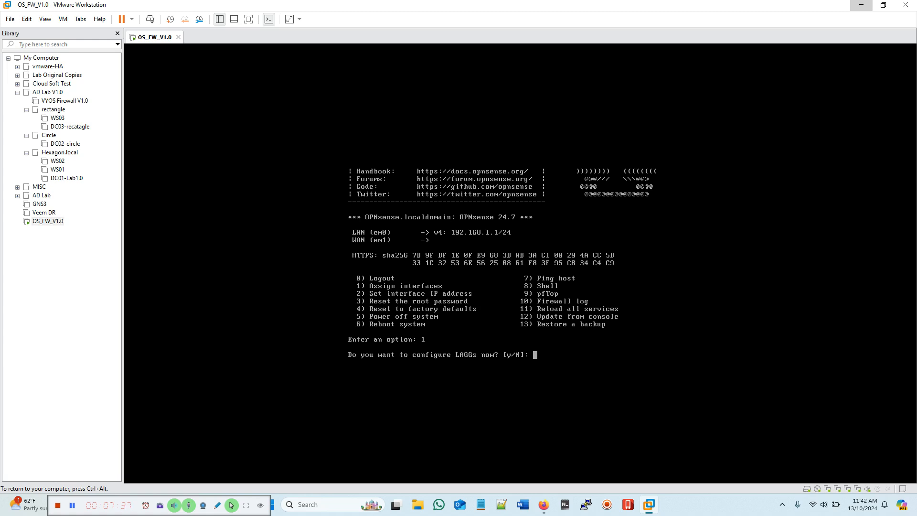
type("n")
key("Return")
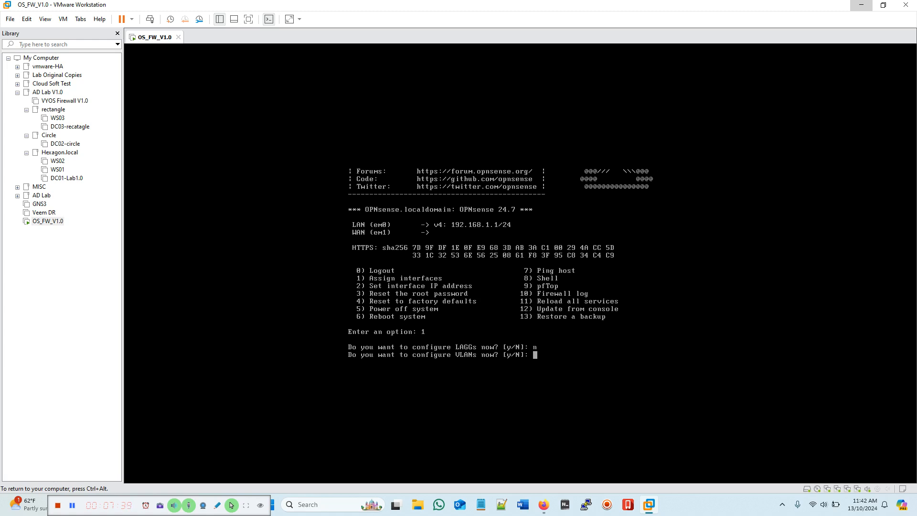
type("n")
key("Return")
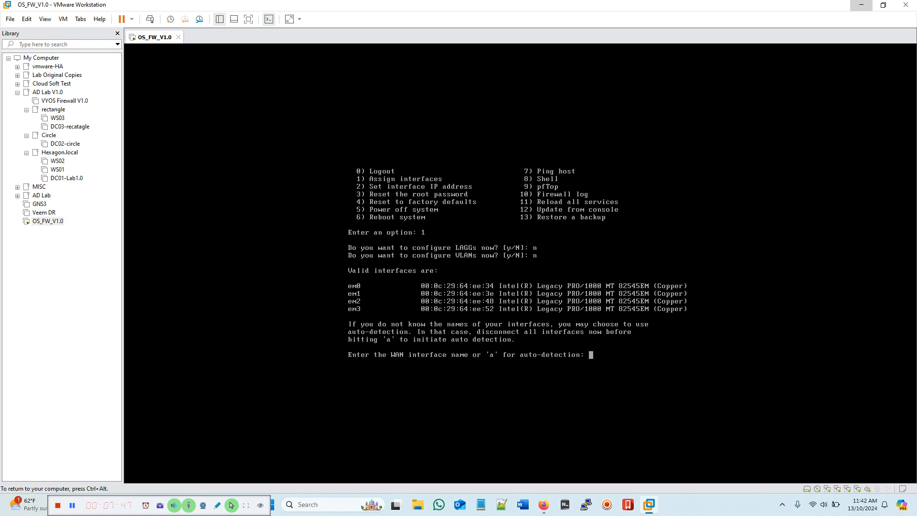
Step: Assign em0 as WAN, em1 as LAN, em2 as OPT1, em3 as OPT2, and confirm
type("em0")
key("Return")
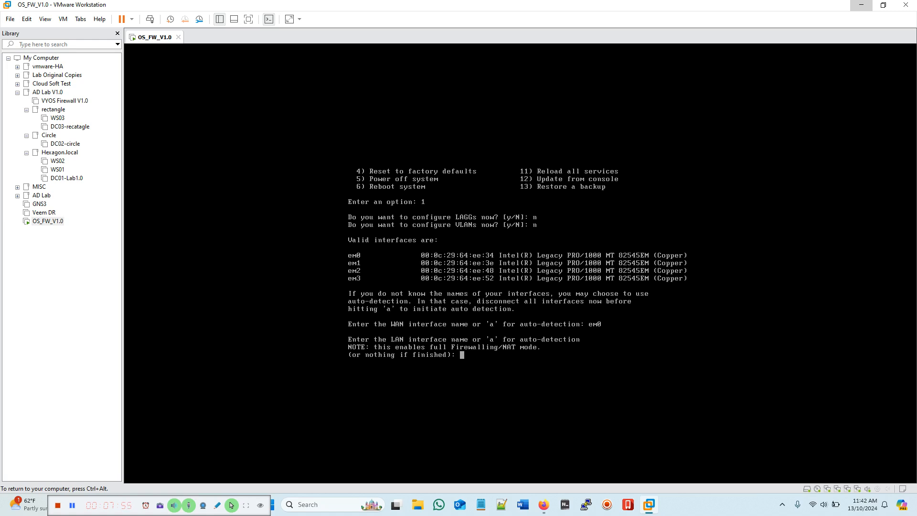
type("em1")
key("Return")
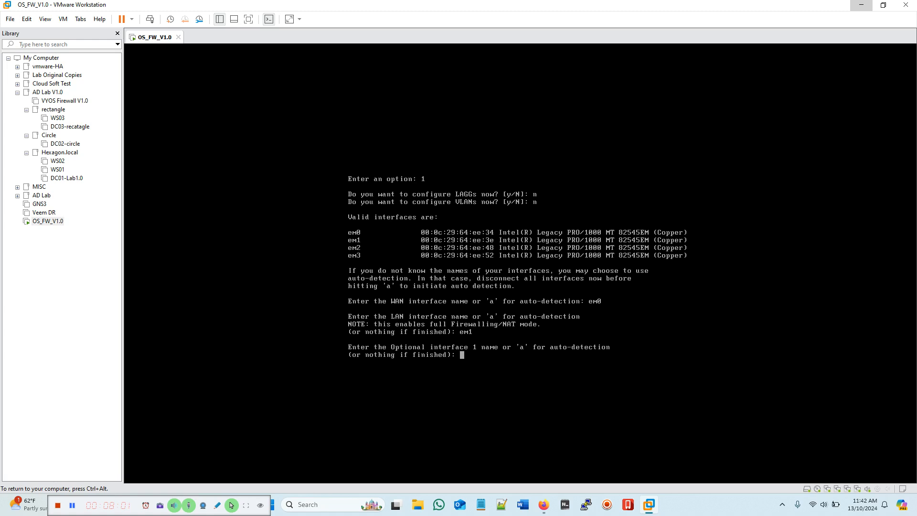
type("em2")
key("Return")
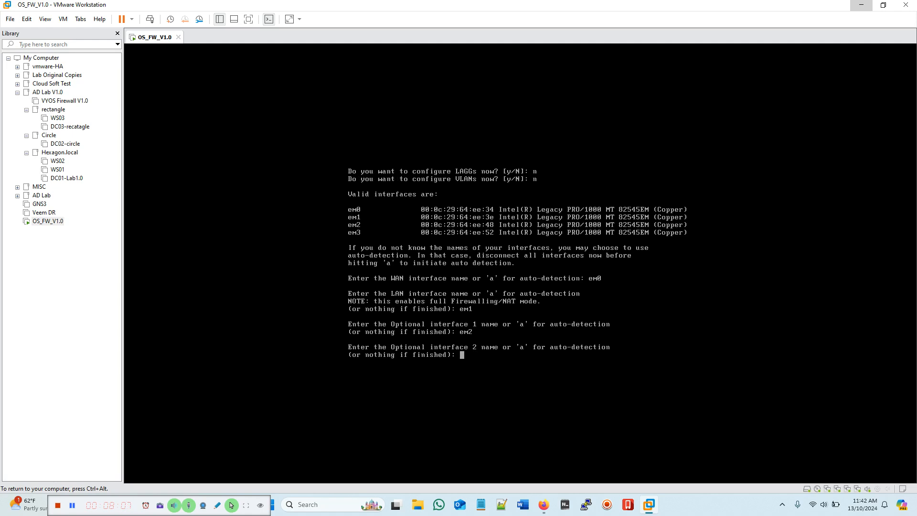
type("em3")
key("Return")
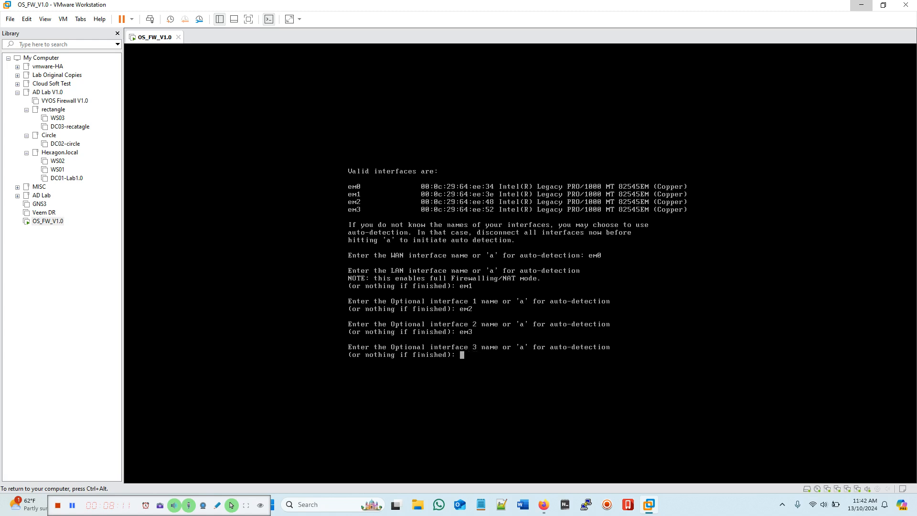
key("Return")
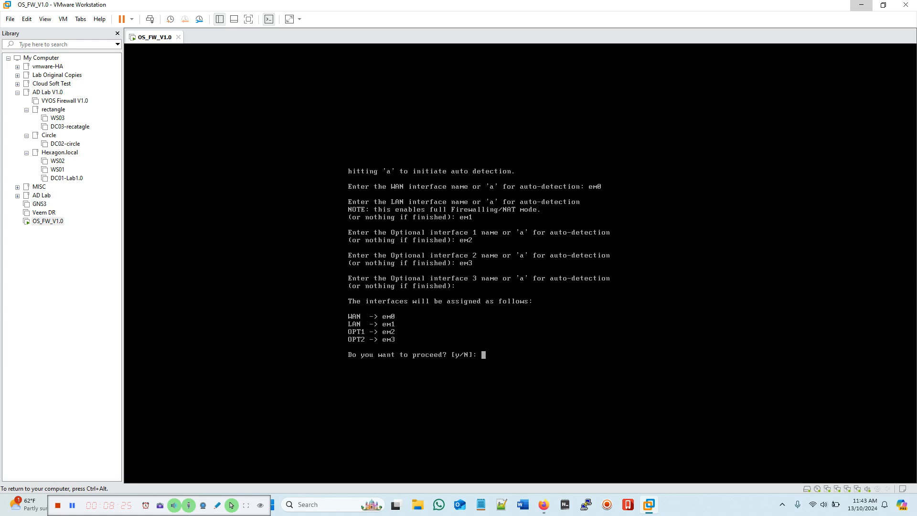
type("y")
key("Return")
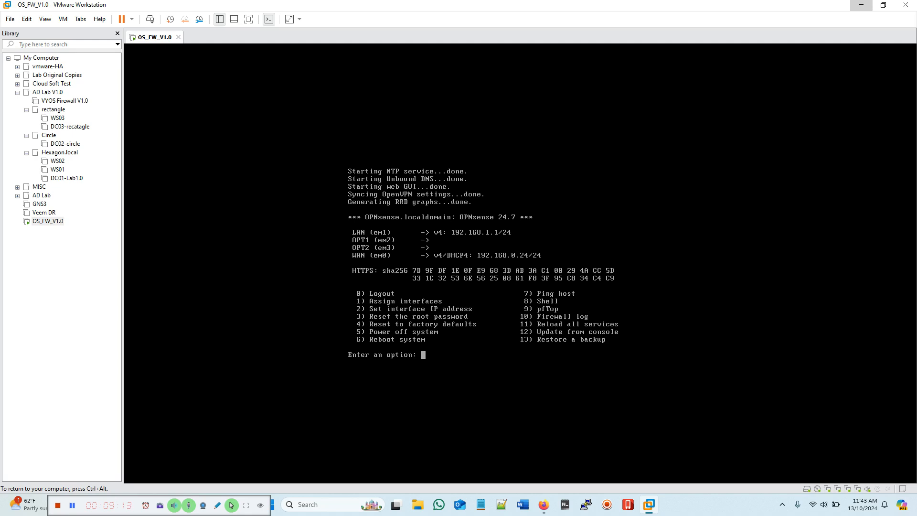
Step: Give the LAN interface a static IPv4 address 10.10.10.254 with a /24 subnet
type("2")
key("Return")
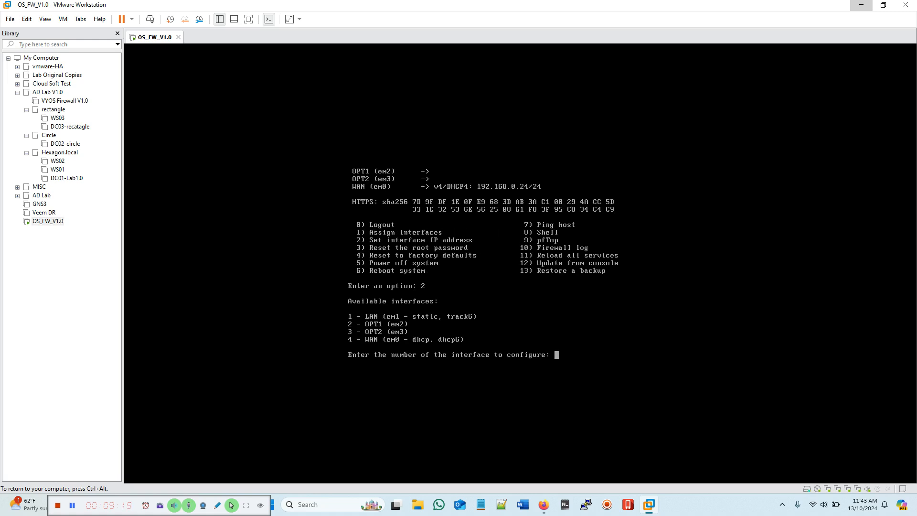
type("1")
key("Return")
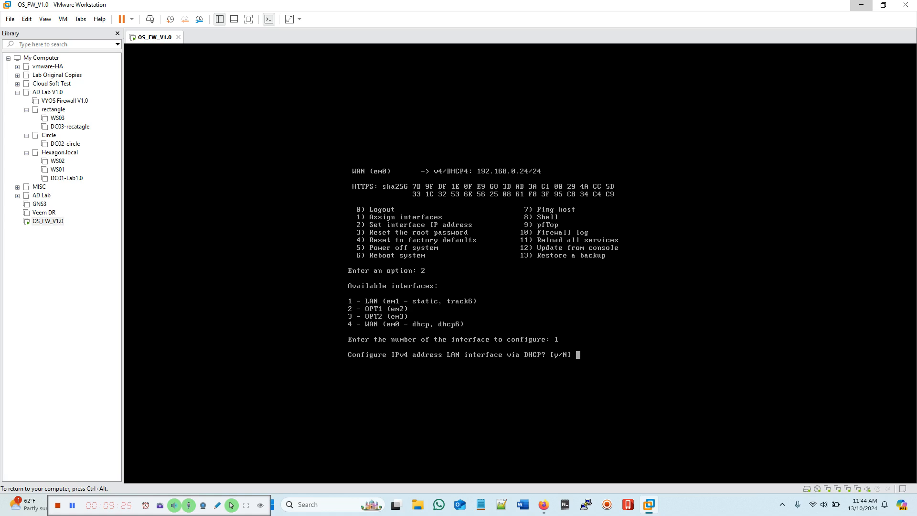
type("n")
key("Return")
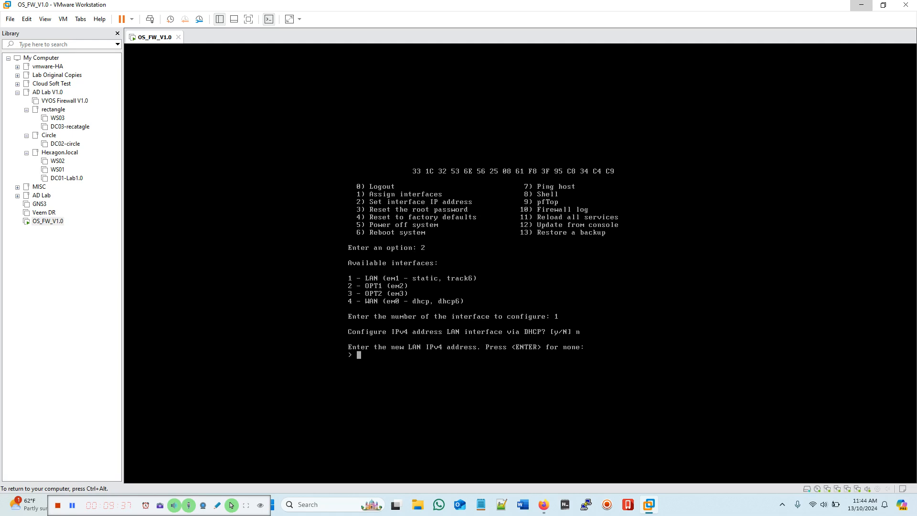
type("10.10.10.254")
key("Return")
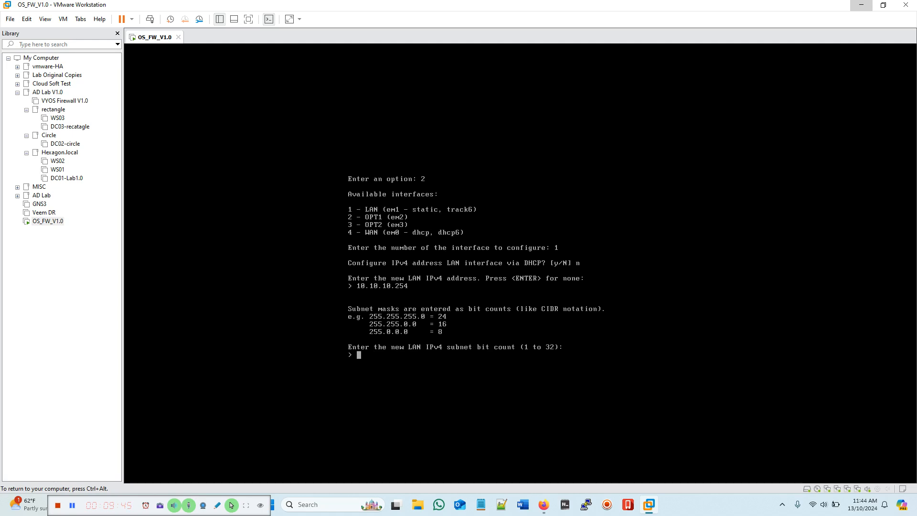
type("24")
key("Return")
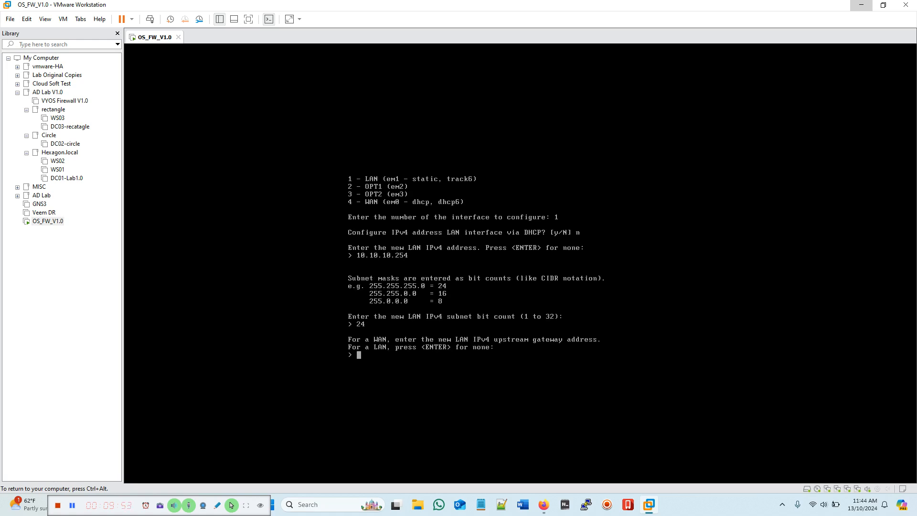
Step: Leave the LAN gateway and IPv6 empty, and disable the LAN DHCP server
key("Return")
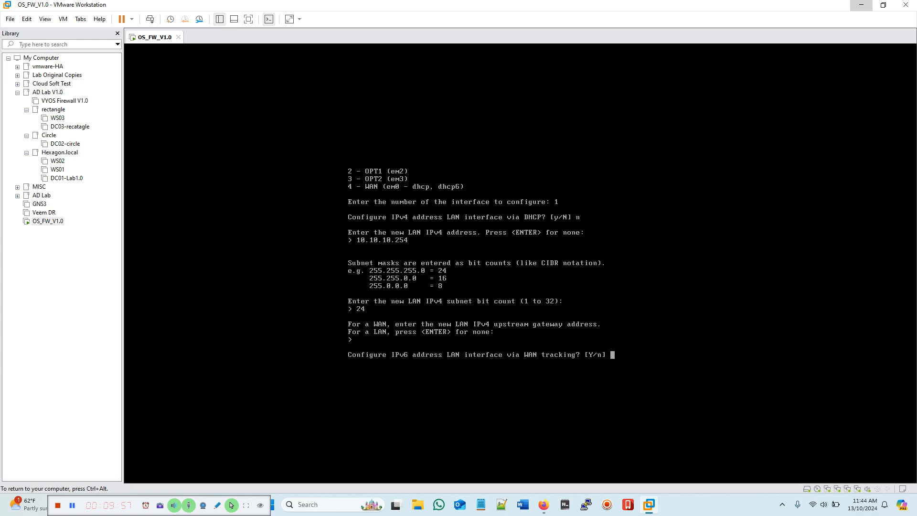
type("n")
key("Return")
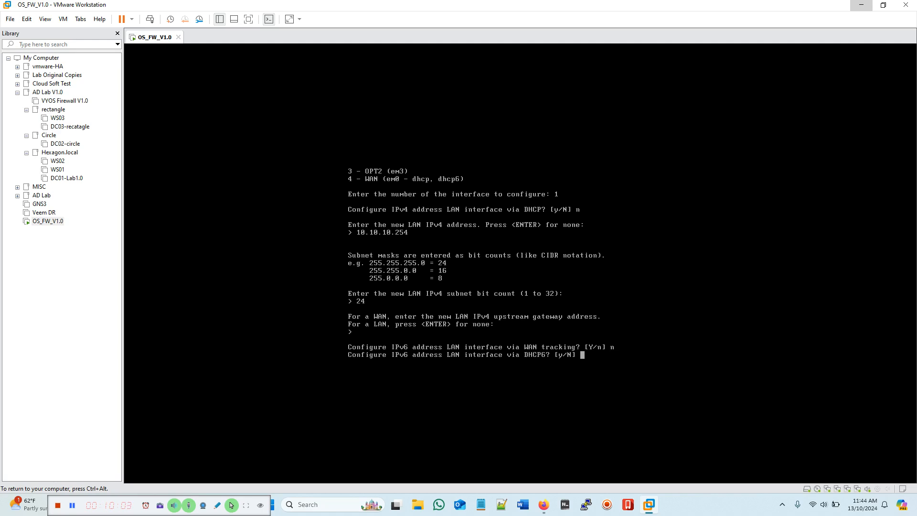
type("n")
key("Return")
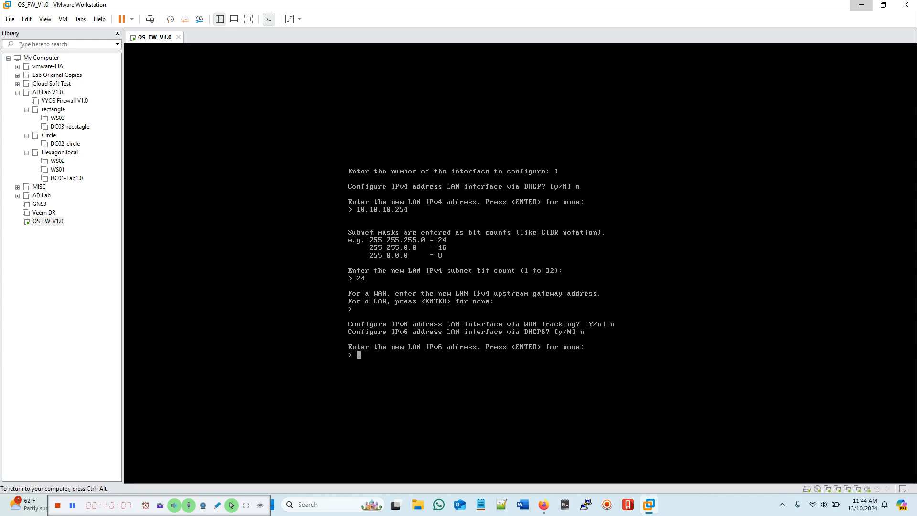
key("Return")
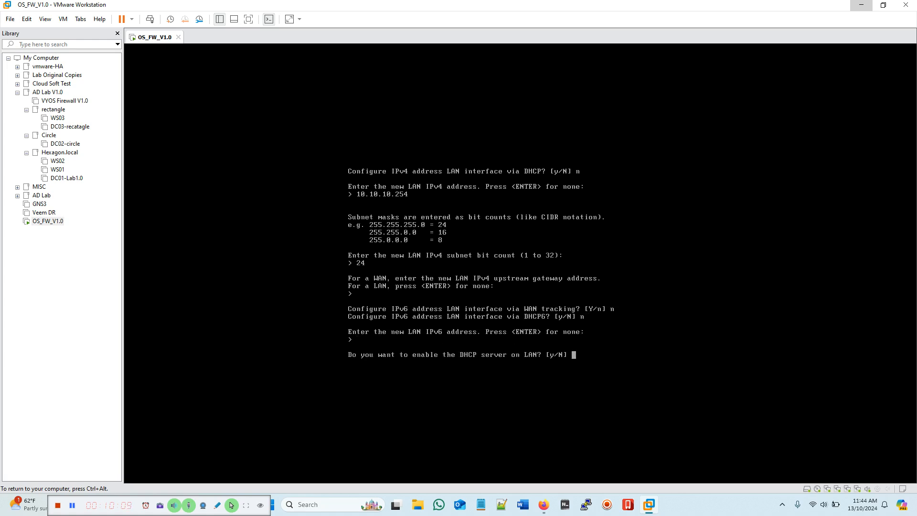
type("n")
key("Return")
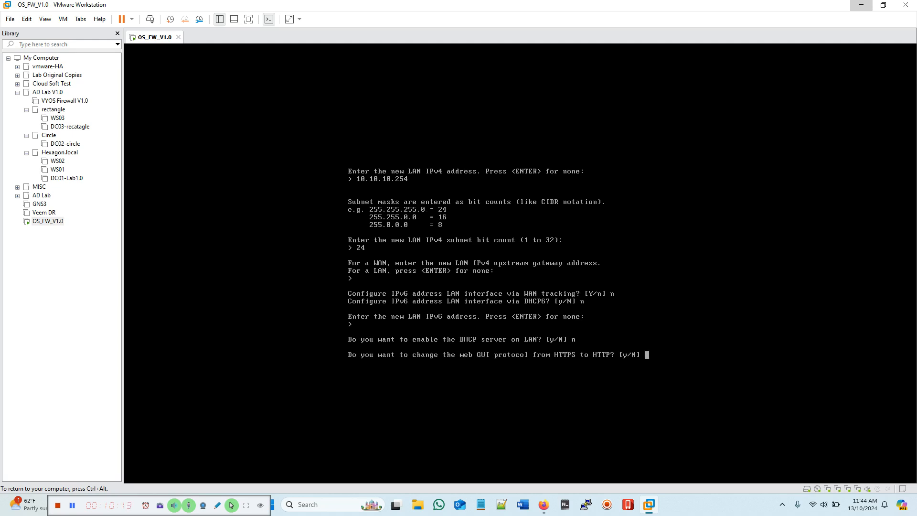
Step: Switch the web GUI to HTTP and restore web GUI access defaults
type("y")
key("Return")
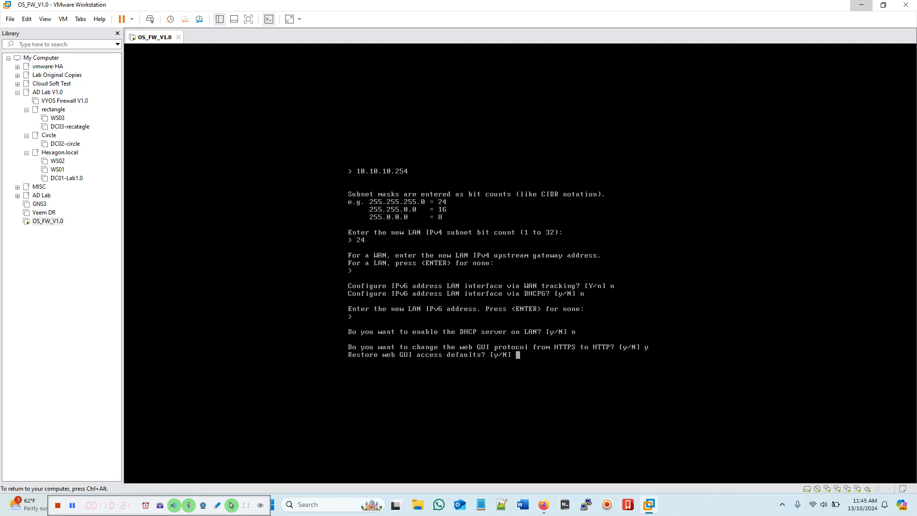
type("y")
key("Return")
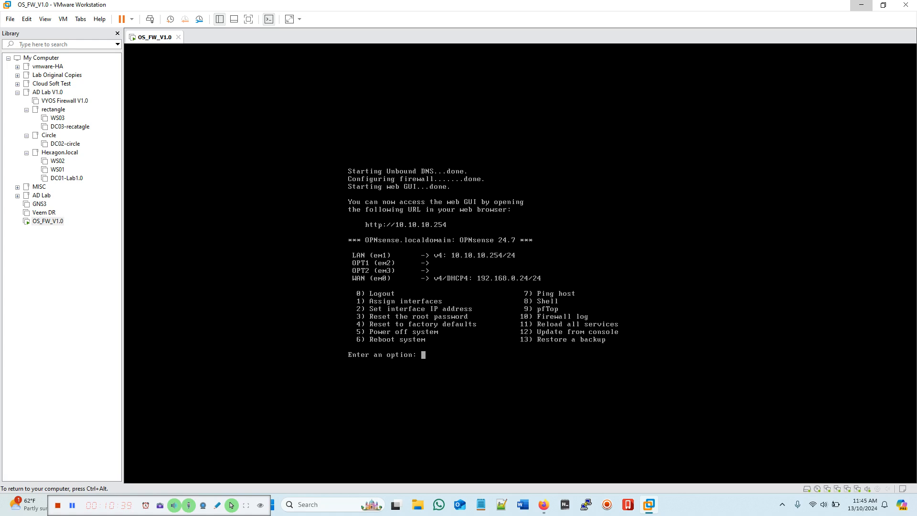
Step: Set the WAN interface to DHCP for IPv4, no DHCP6 or IPv6 address, and restore defaults
type("2")
key("Return")
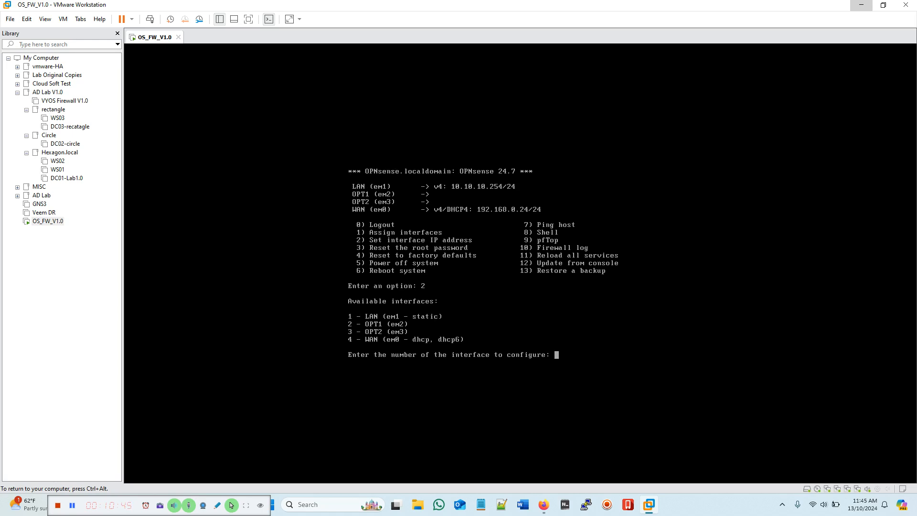
type("4")
key("Return")
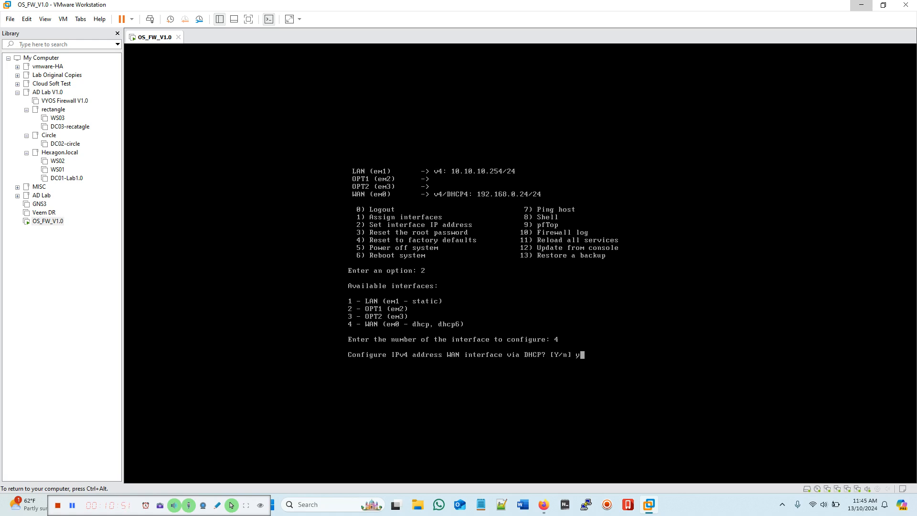
type("y")
key("Return")
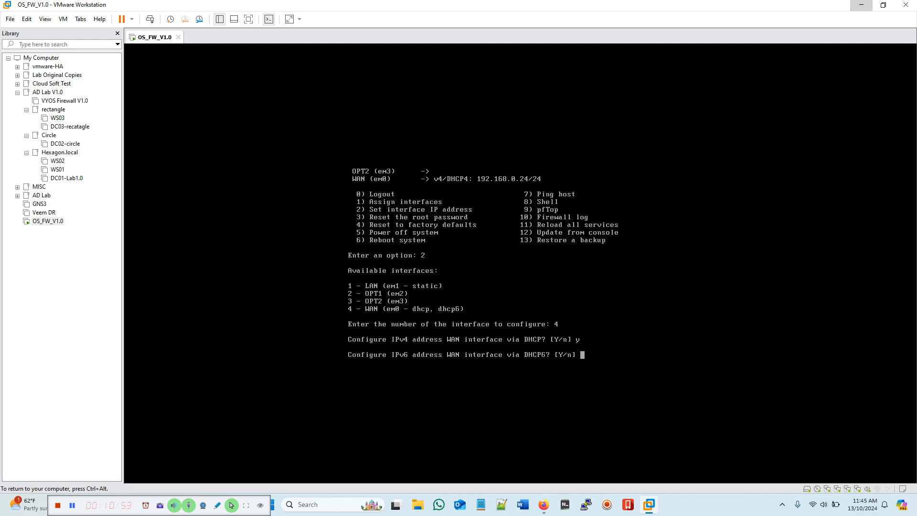
type("n")
key("Return")
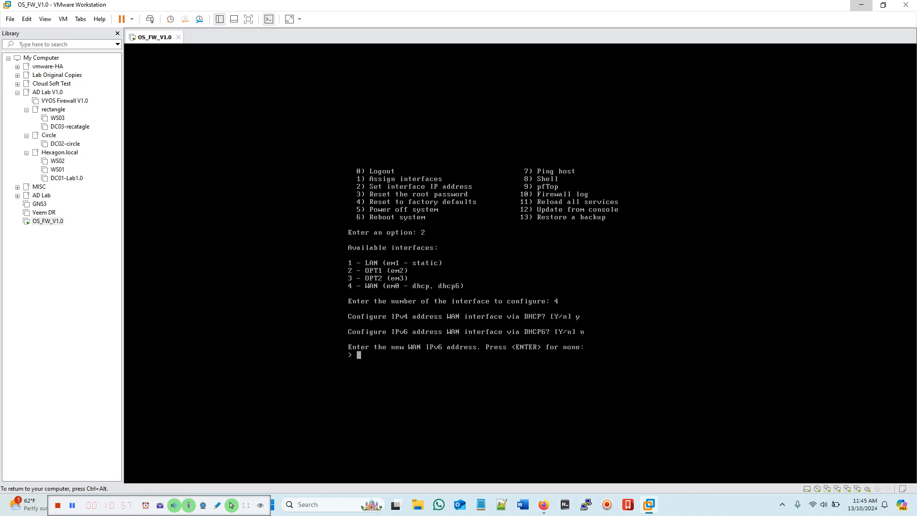
key("Return")
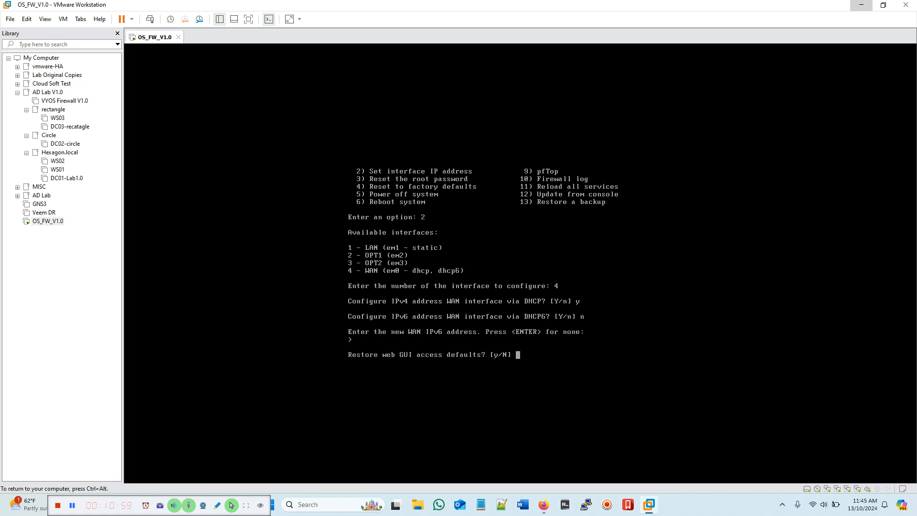
type("y")
key("Return")
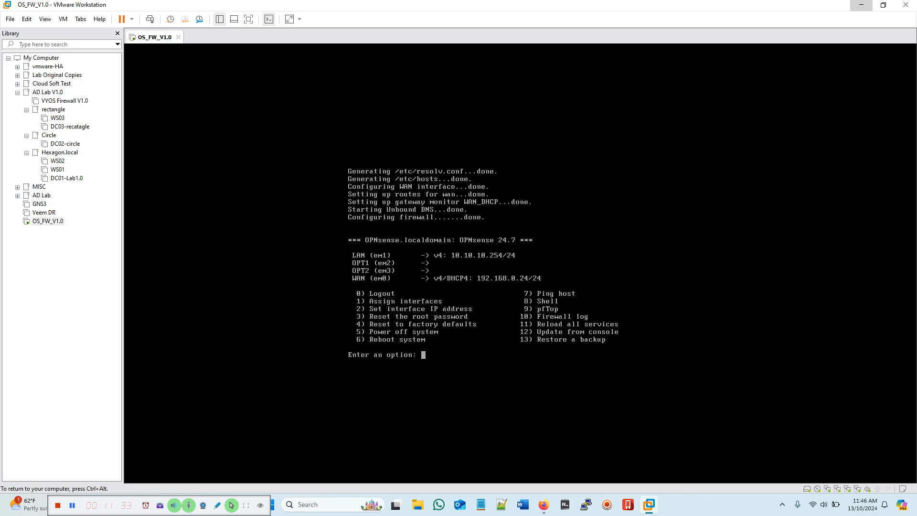
Step: Switch to the Notepad document and start typing '10.10.10.'
key("ctrl+alt")
left_click(565, 505)
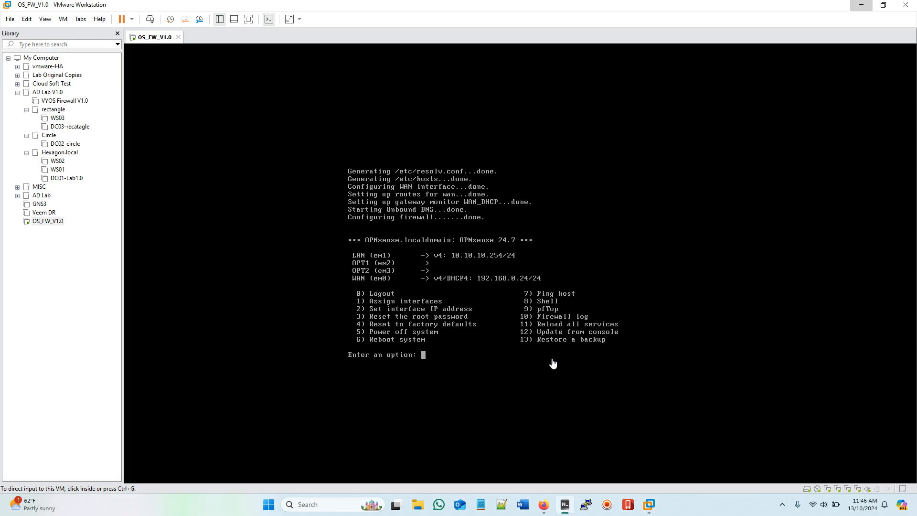
type("10.10.10")
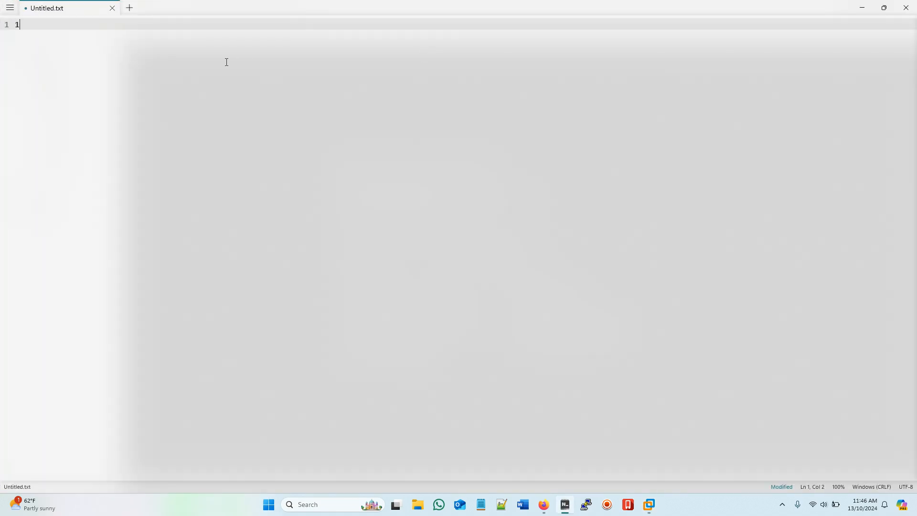